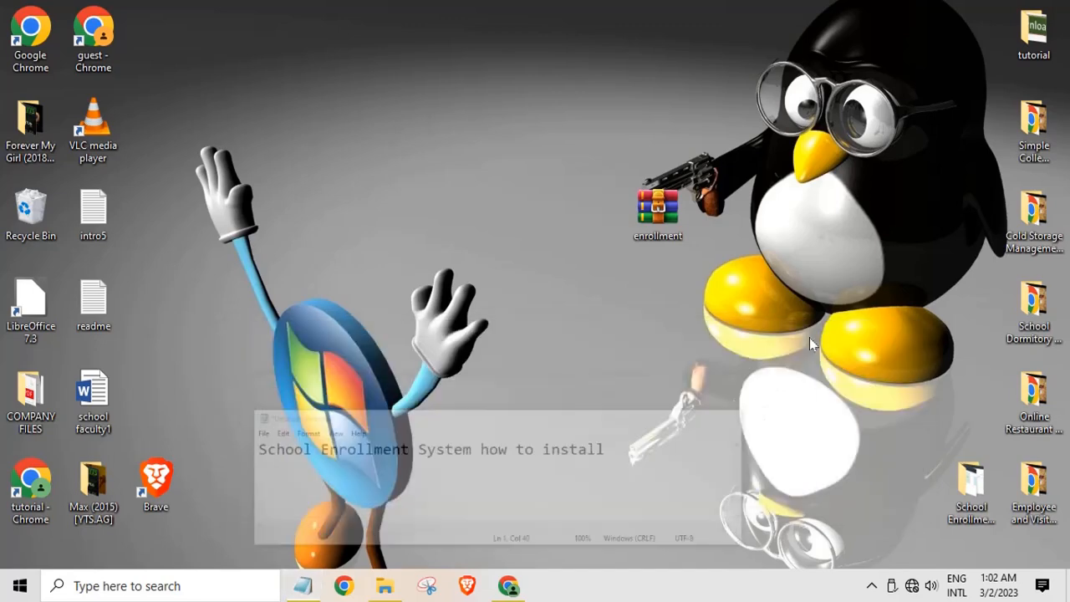
Extract enrollment.zip onto the desktop with Extract Here, then start a Windows search
{"action": "right_click", "coordinate": [673, 209]}
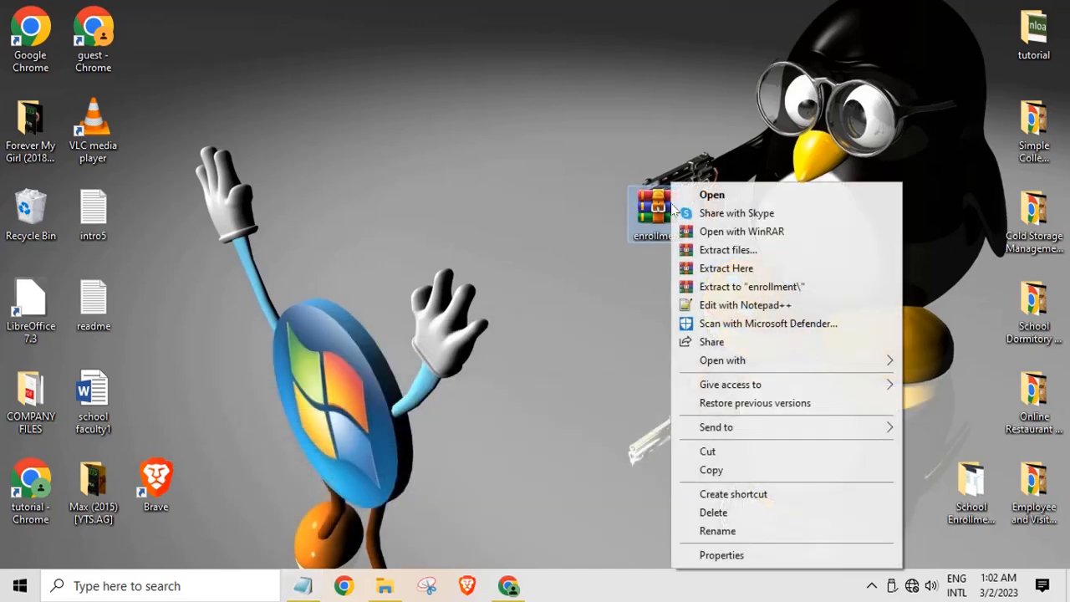
{"action": "left_click", "coordinate": [708, 271]}
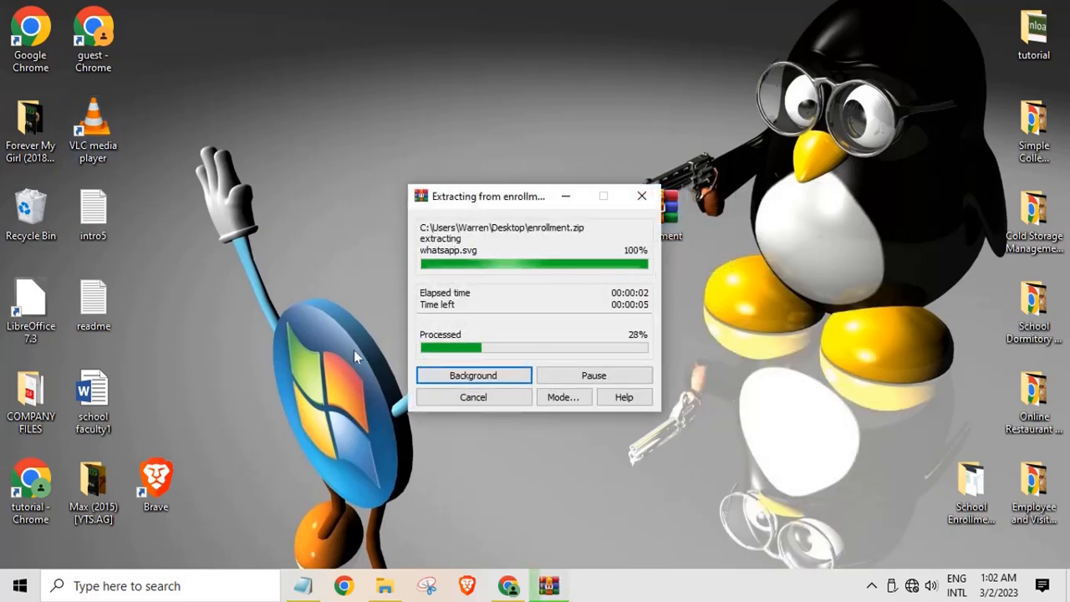
{"action": "left_click", "coordinate": [128, 586]}
Launch XAMPP via search 'xam' and start Apache (ports 80, 443) and MySQL (3306)
{"action": "type", "text": "xam"}
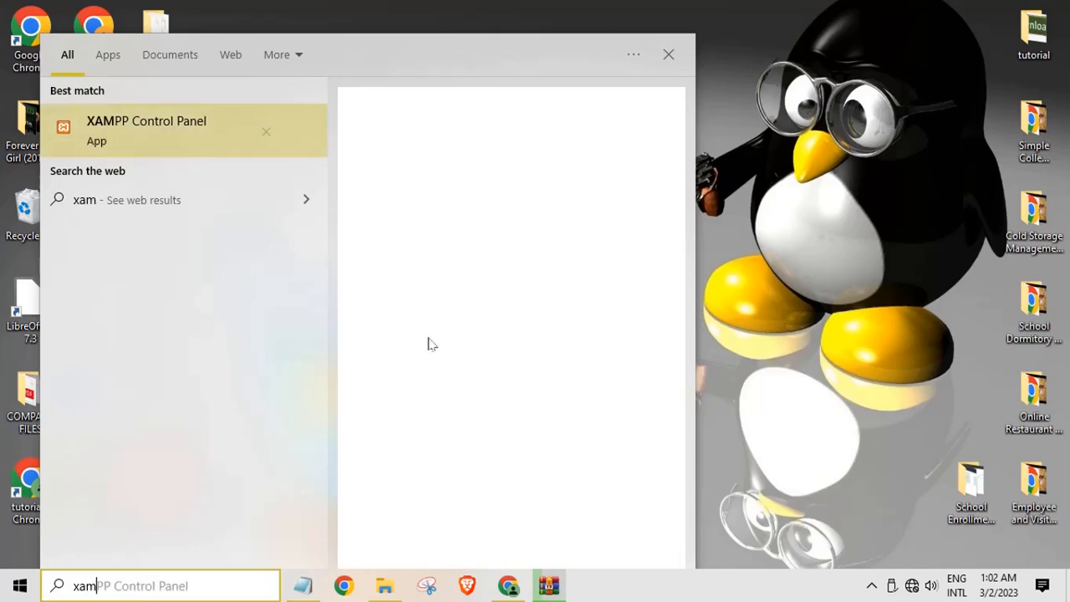
{"action": "key", "text": "Escape"}
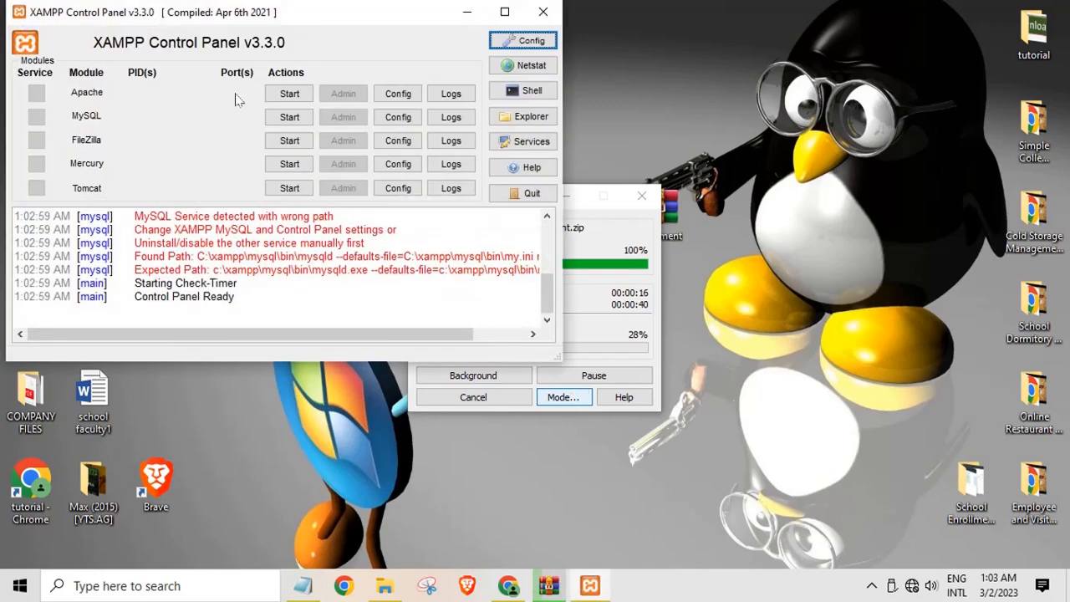
{"action": "left_click", "coordinate": [290, 93]}
{"action": "left_click", "coordinate": [293, 115]}
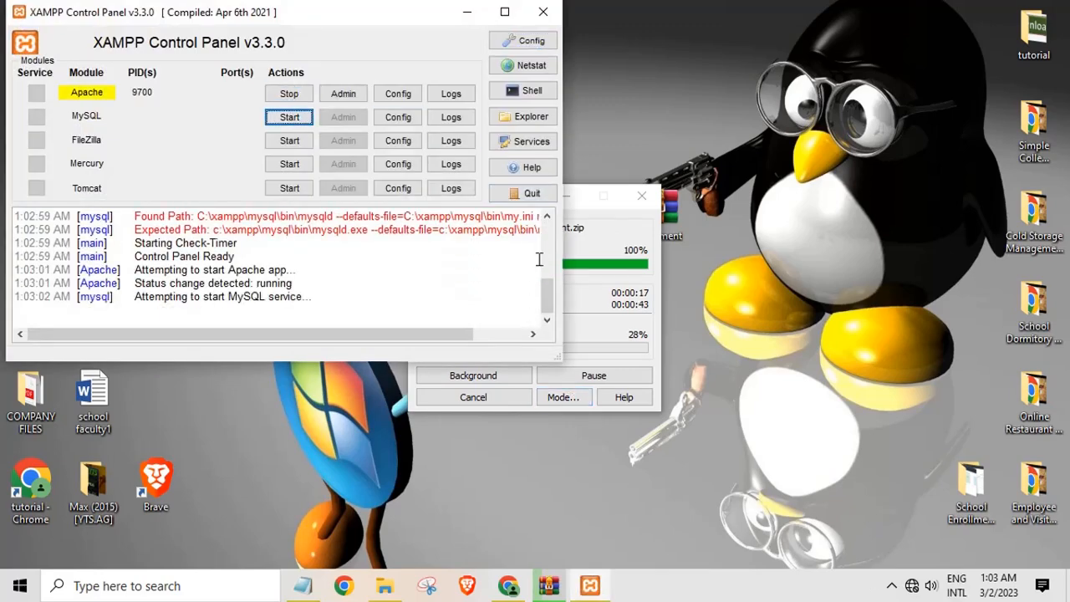
{"action": "left_click", "coordinate": [612, 307]}
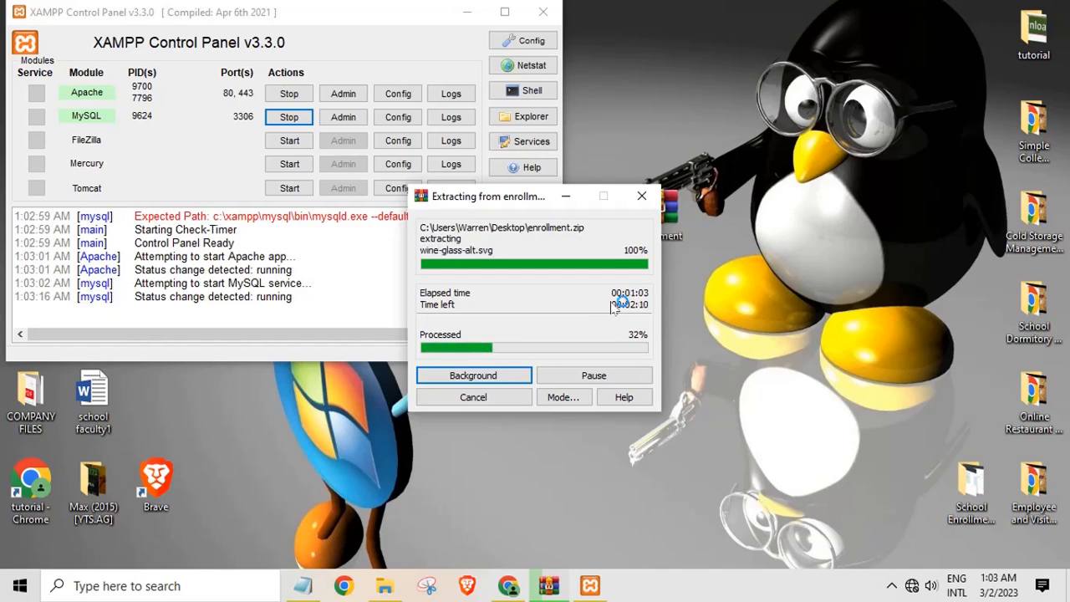
{"action": "left_click", "coordinate": [470, 23]}
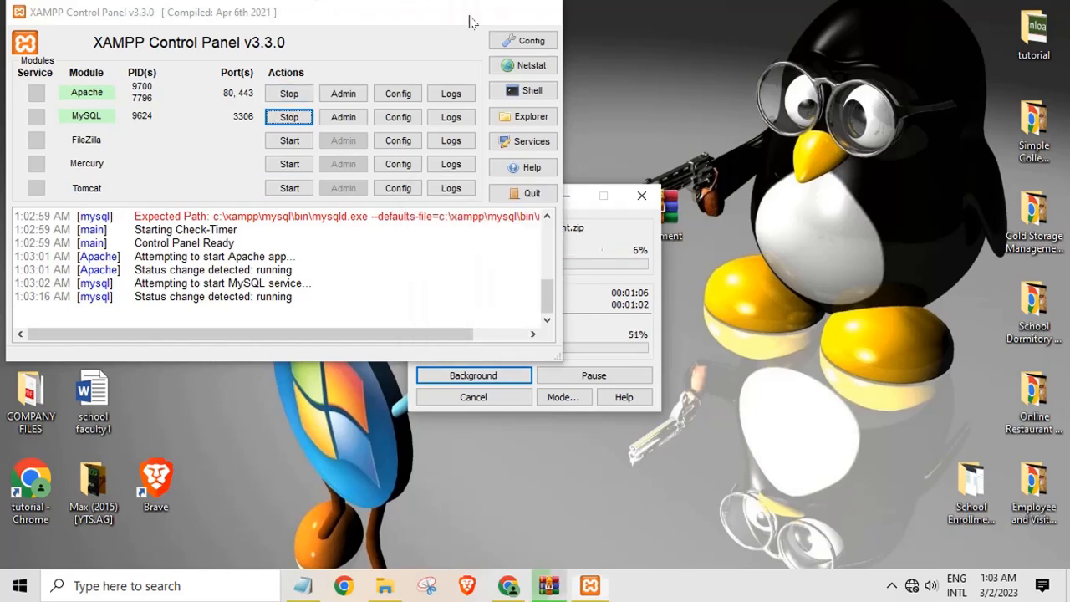
Reposition the extracted enrollment folder on the desktop while extraction finishes, with XAMPP and Chrome minimized
{"action": "left_click", "coordinate": [471, 23]}
{"action": "left_click_drag", "start_coordinate": [163, 37], "coordinate": [260, 152]}
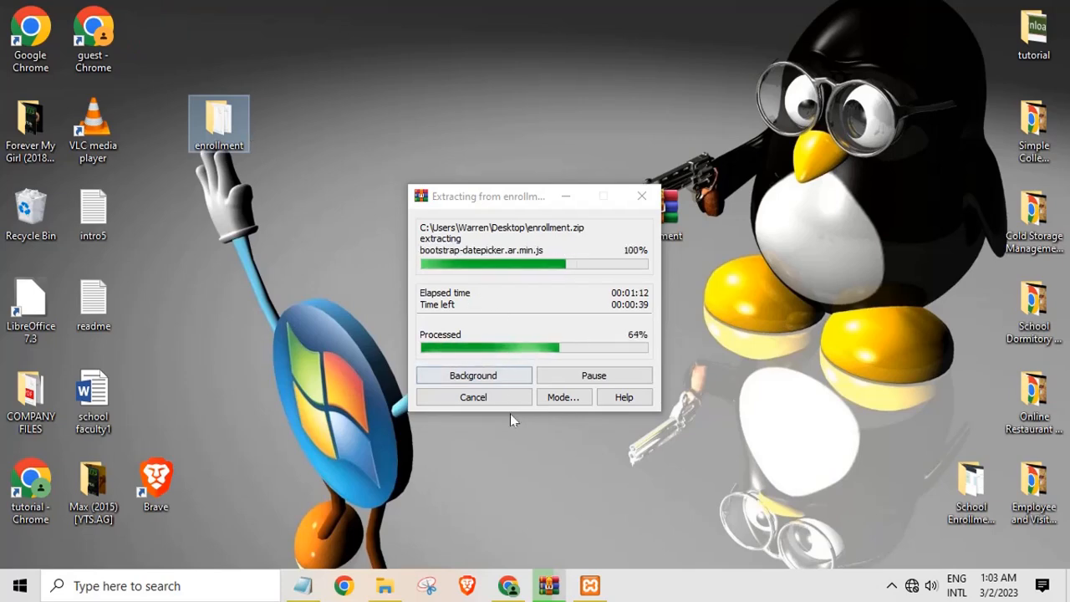
{"action": "left_click", "coordinate": [509, 586]}
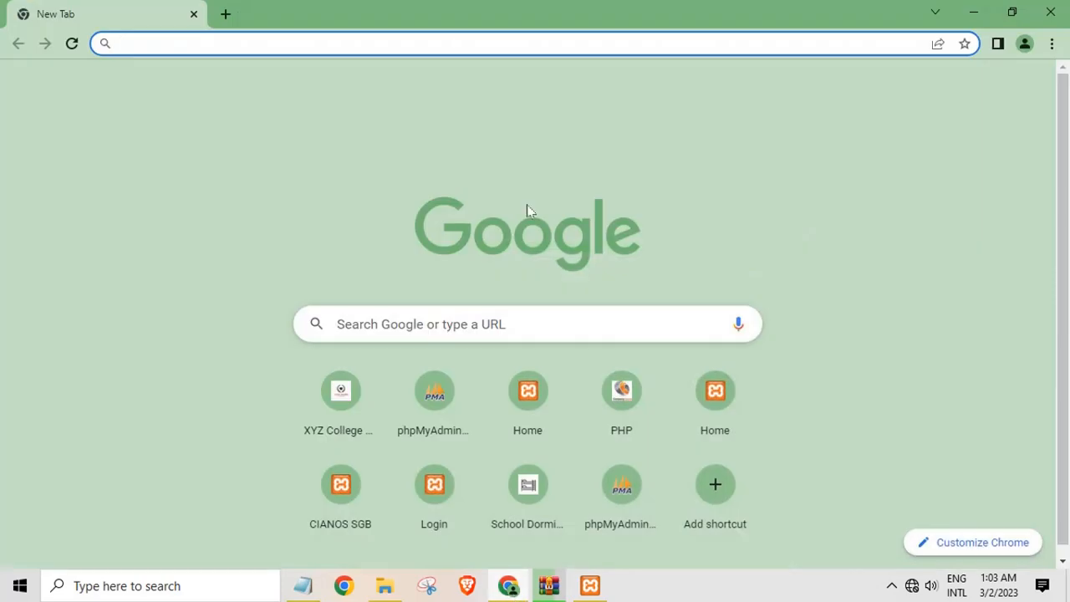
{"action": "left_click", "coordinate": [982, 20]}
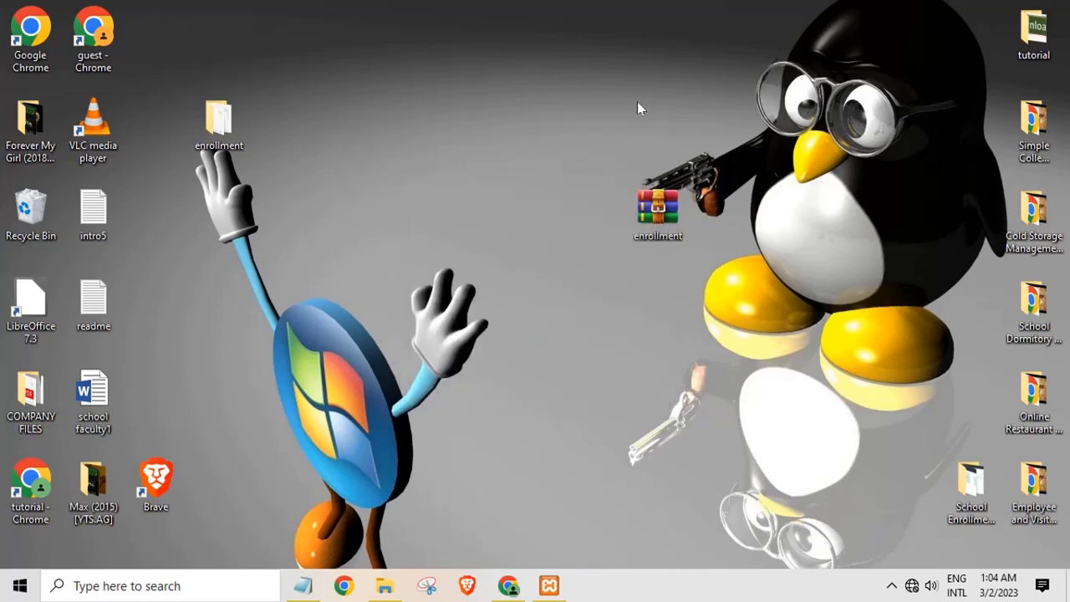
Open the enrollment folder's readme in Notepad and maximize it
{"action": "double_click", "coordinate": [232, 131]}
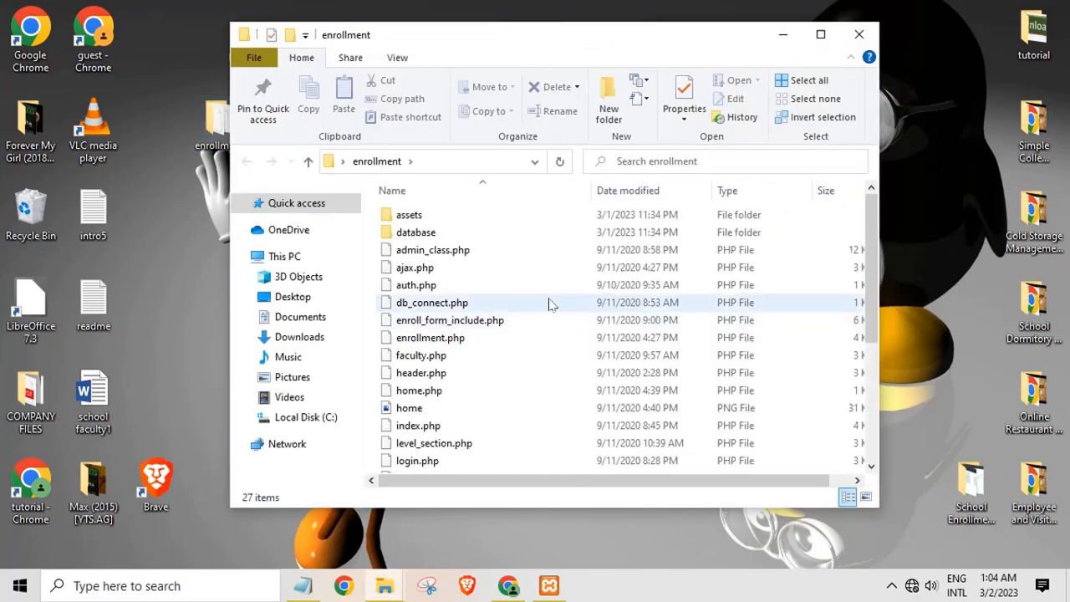
{"action": "scroll", "coordinate": [512, 372], "scroll_direction": "down", "scroll_amount": 4}
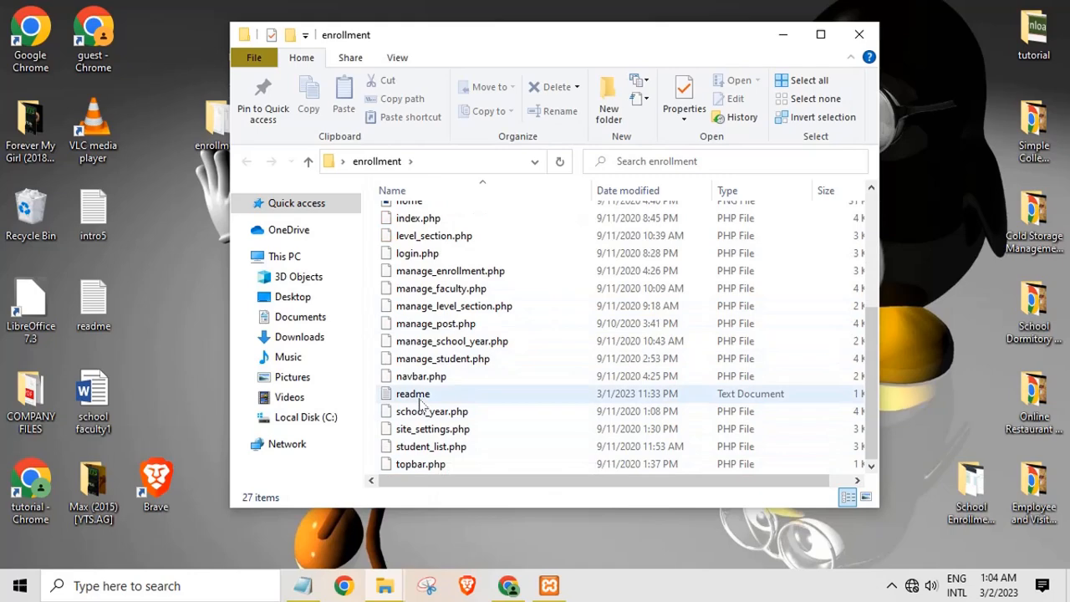
{"action": "left_click", "coordinate": [419, 400]}
{"action": "double_click", "coordinate": [419, 400]}
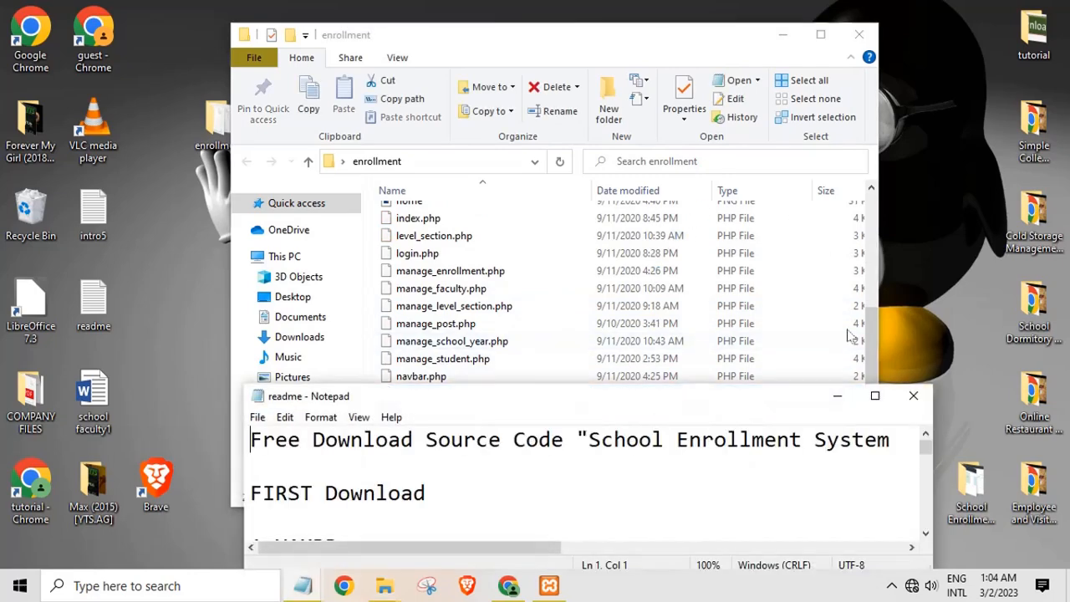
{"action": "left_click", "coordinate": [872, 399]}
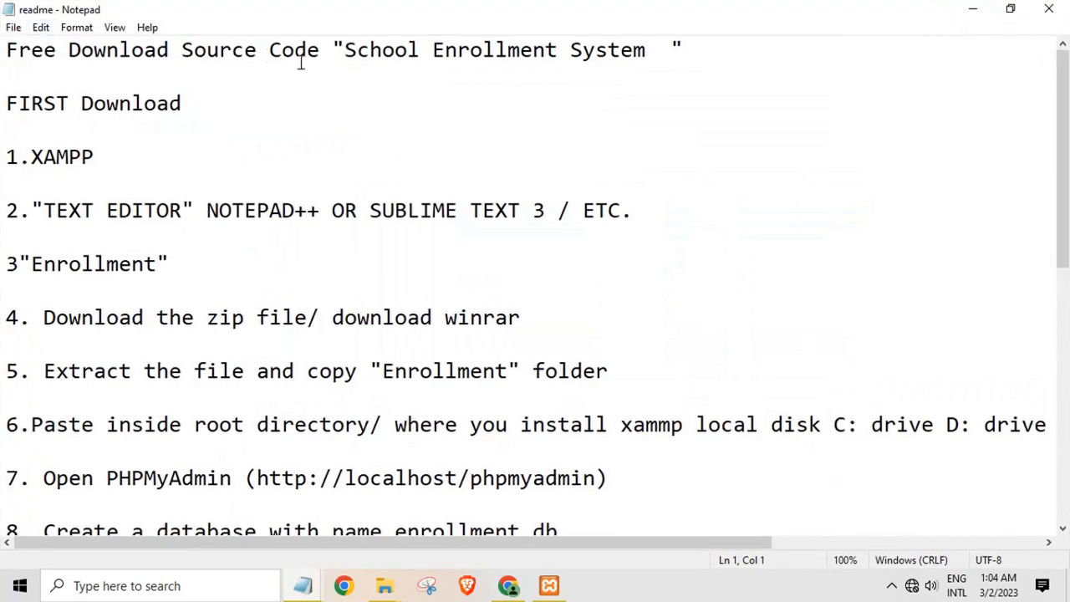
Highlight the readme's title, root-directory step, enrollment_db name and SQL import step
{"action": "left_click_drag", "start_coordinate": [351, 52], "coordinate": [631, 57]}
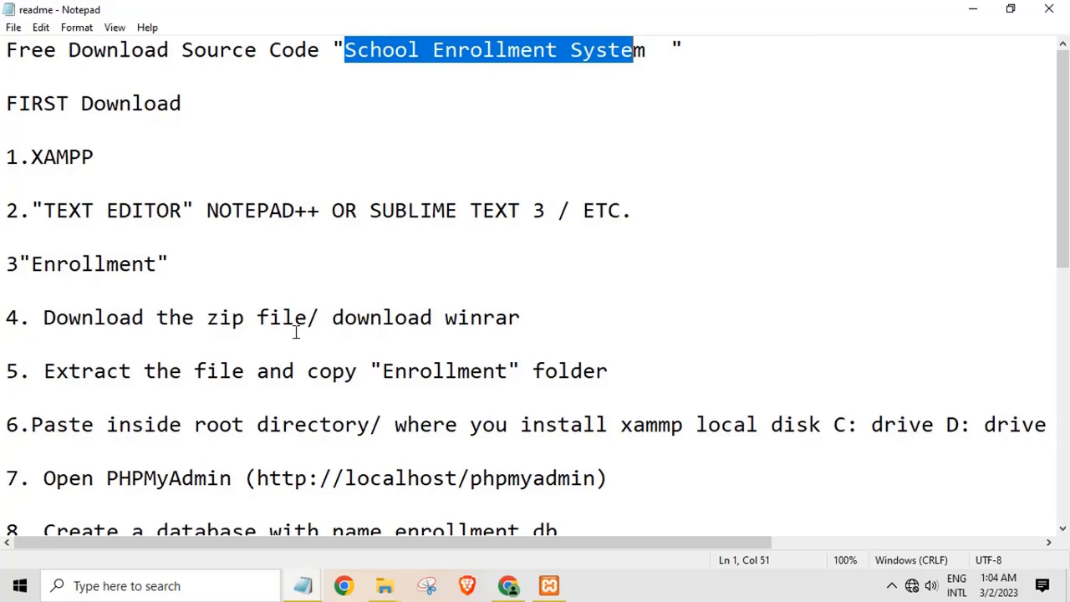
{"action": "scroll", "coordinate": [191, 413], "scroll_direction": "down", "scroll_amount": 2}
{"action": "scroll", "coordinate": [189, 413], "scroll_direction": "up", "scroll_amount": 2}
{"action": "left_click_drag", "start_coordinate": [383, 374], "coordinate": [495, 374]}
{"action": "scroll", "coordinate": [481, 378], "scroll_direction": "down", "scroll_amount": 1}
{"action": "left_click_drag", "start_coordinate": [32, 266], "coordinate": [844, 276]}
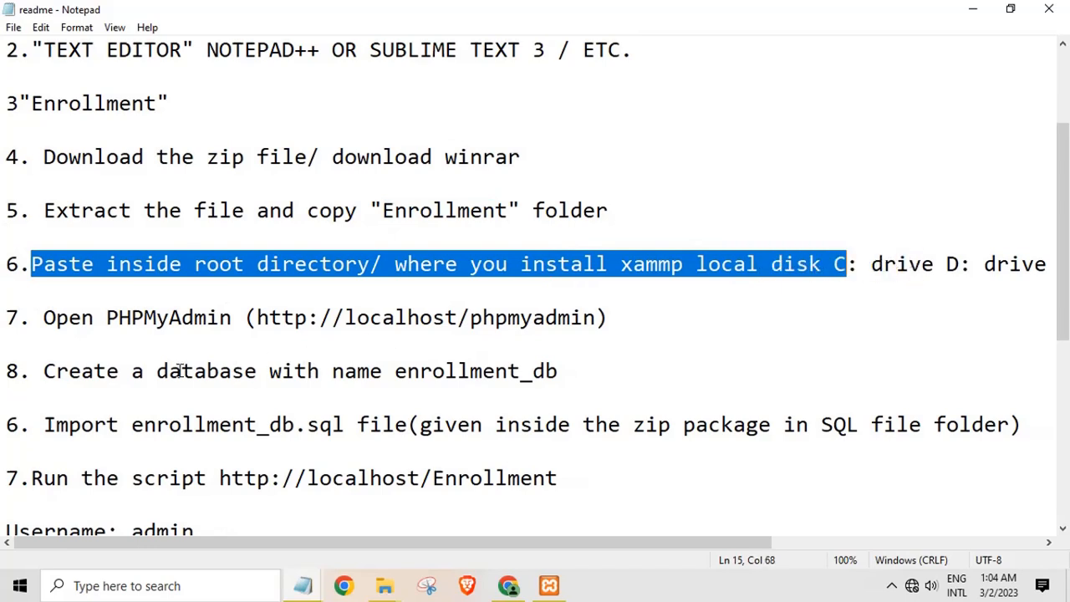
{"action": "left_click_drag", "start_coordinate": [396, 371], "coordinate": [559, 371]}
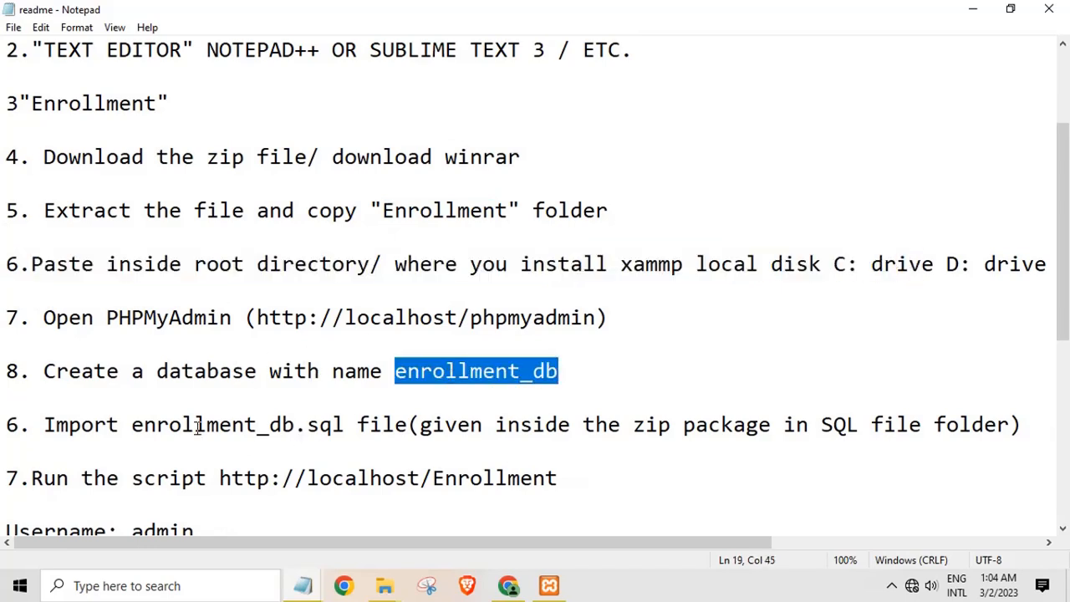
{"action": "left_click_drag", "start_coordinate": [144, 426], "coordinate": [312, 408]}
{"action": "left_click_drag", "start_coordinate": [311, 485], "coordinate": [561, 477]}
Highlight the more-projects link line, then close the readme
{"action": "scroll", "coordinate": [379, 493], "scroll_direction": "down", "scroll_amount": 2}
{"action": "left_click_drag", "start_coordinate": [133, 371], "coordinate": [198, 432]}
{"action": "scroll", "coordinate": [240, 444], "scroll_direction": "down", "scroll_amount": 3}
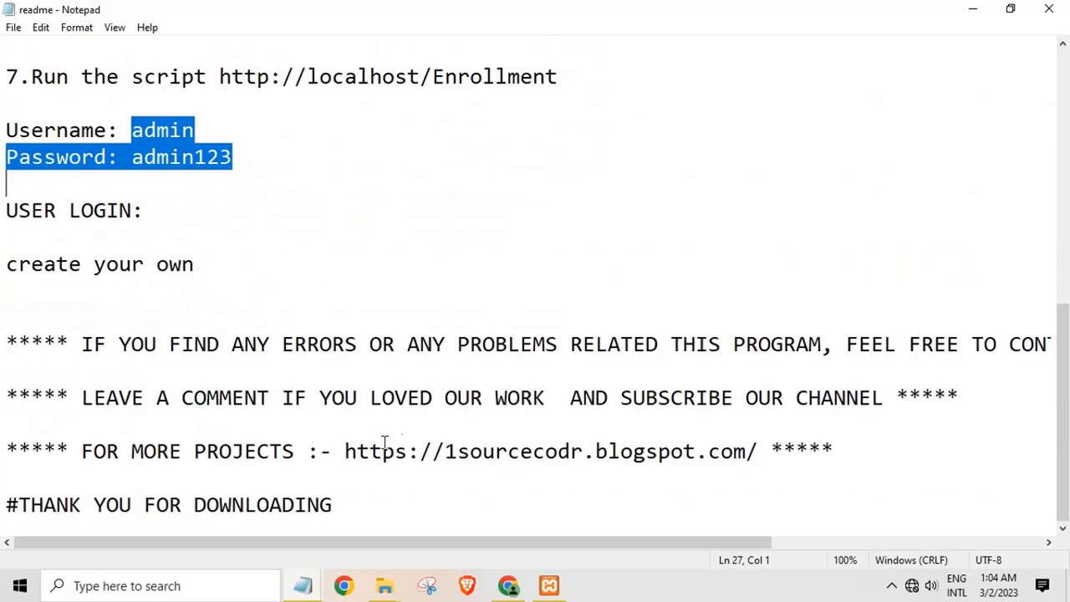
{"action": "left_click_drag", "start_coordinate": [423, 452], "coordinate": [746, 451]}
{"action": "left_click_drag", "start_coordinate": [105, 435], "coordinate": [871, 449]}
{"action": "left_click", "coordinate": [872, 449]}
{"action": "left_click", "coordinate": [1049, 9]}
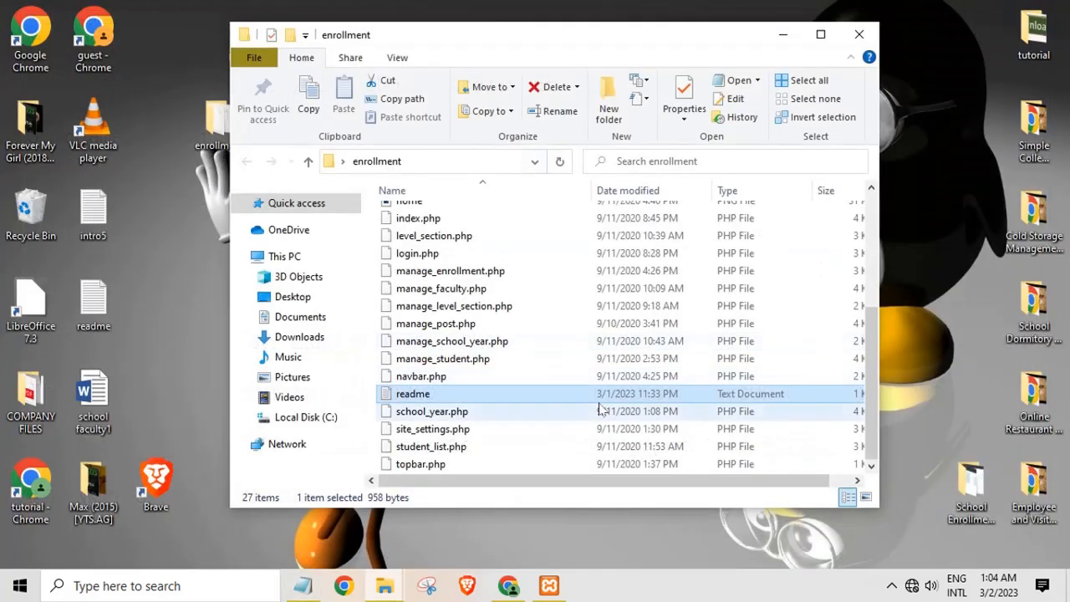
Close the enrollment folder, open Chrome, and select the existing line in the untitled note
{"action": "left_click", "coordinate": [858, 35]}
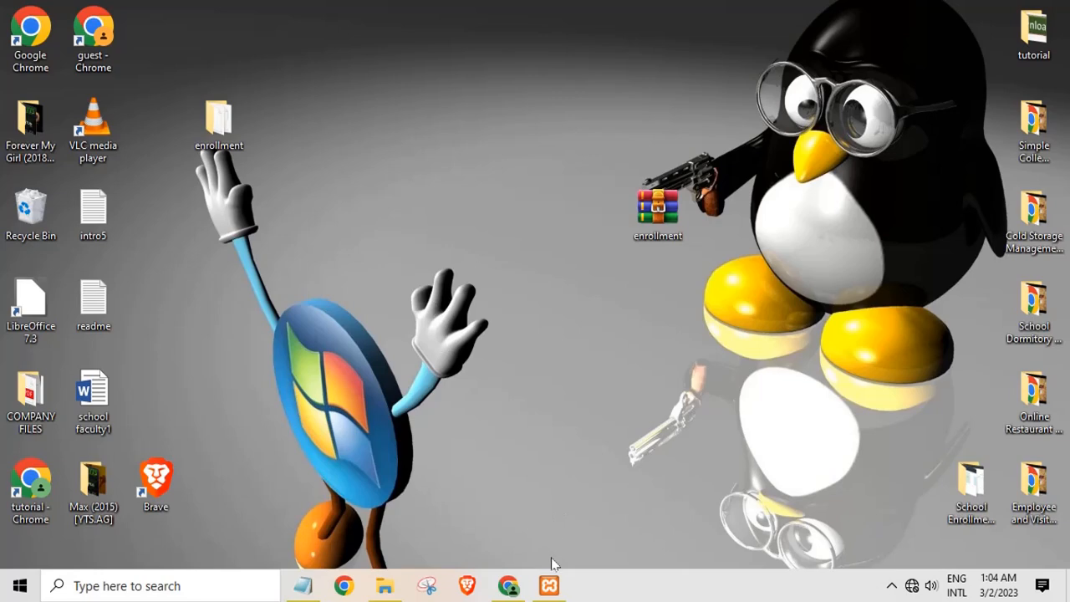
{"action": "left_click", "coordinate": [508, 585]}
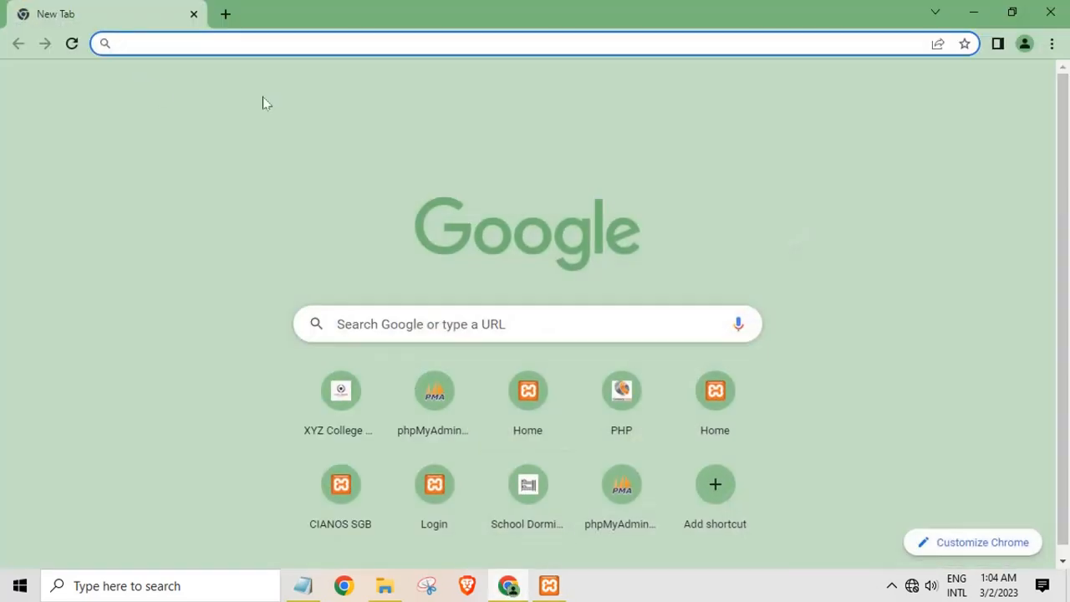
{"action": "left_click", "coordinate": [302, 585]}
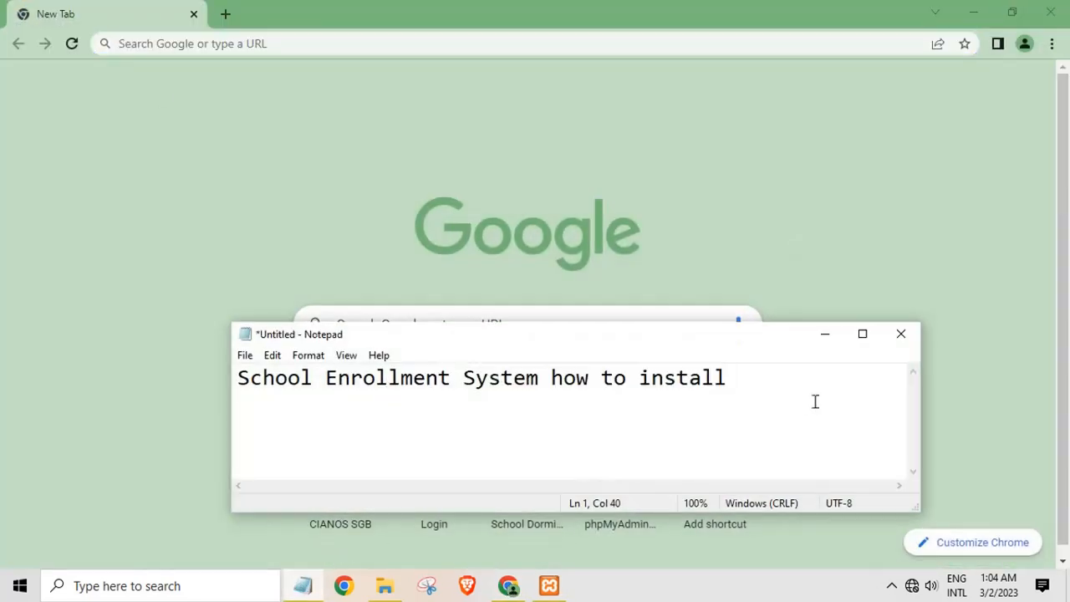
{"action": "left_click_drag", "start_coordinate": [815, 401], "coordinate": [47, 407]}
Write 'type localhost/phpmyadmin any browser' in the note, correcting the typos
{"action": "type", "text": "ty"}
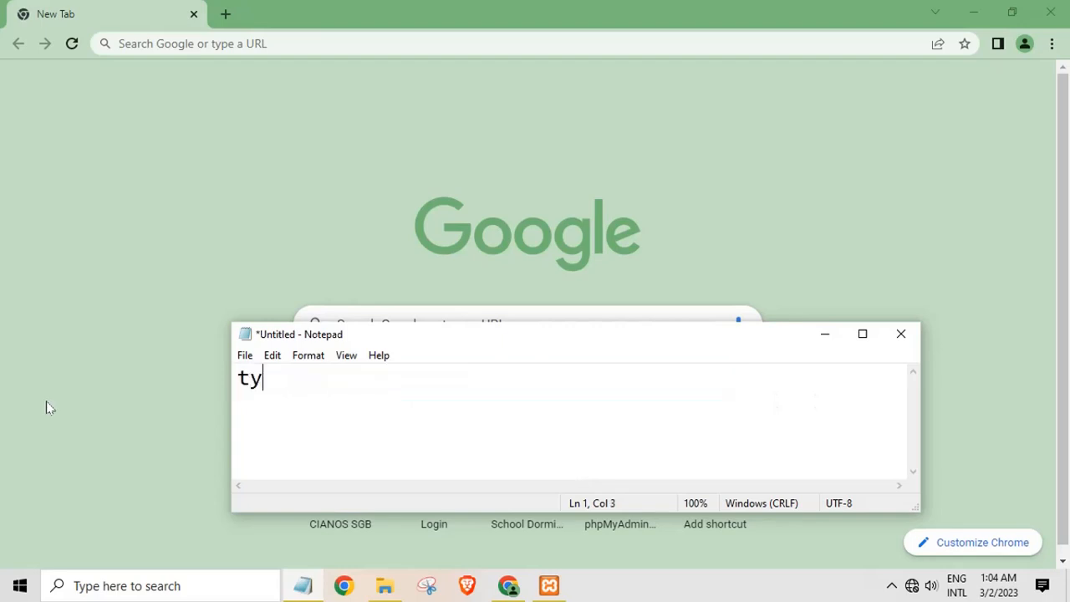
{"action": "type", "text": "pe local"}
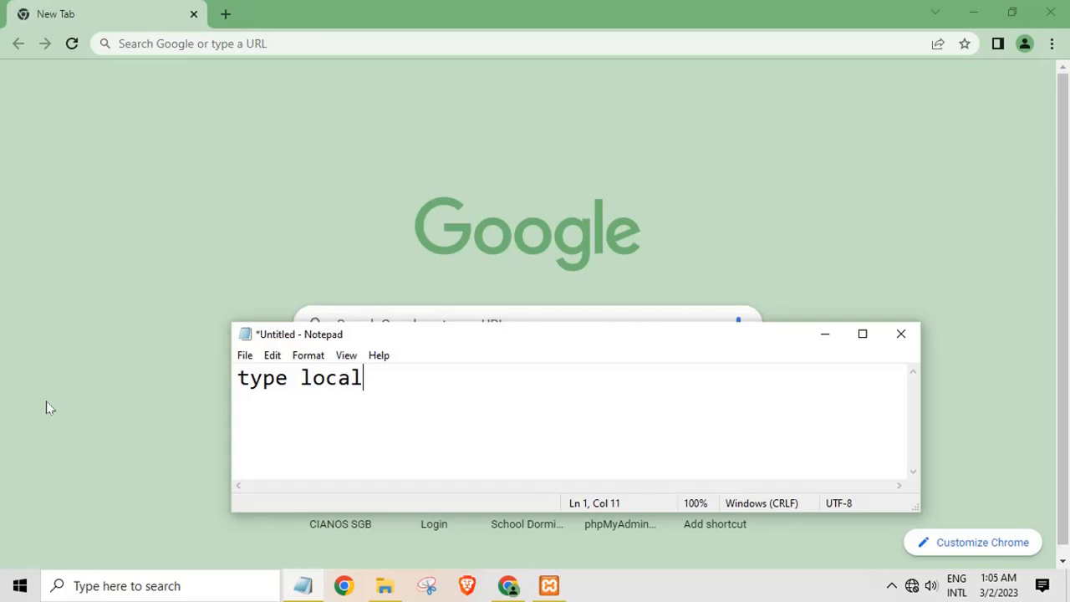
{"action": "type", "text": "host/"}
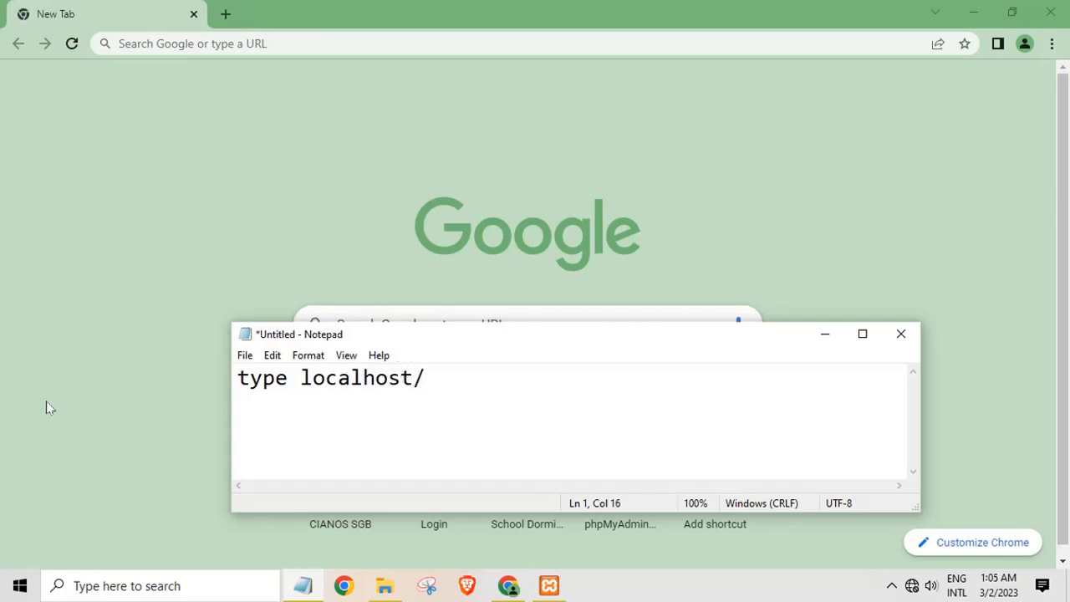
{"action": "type", "text": "phpmy"}
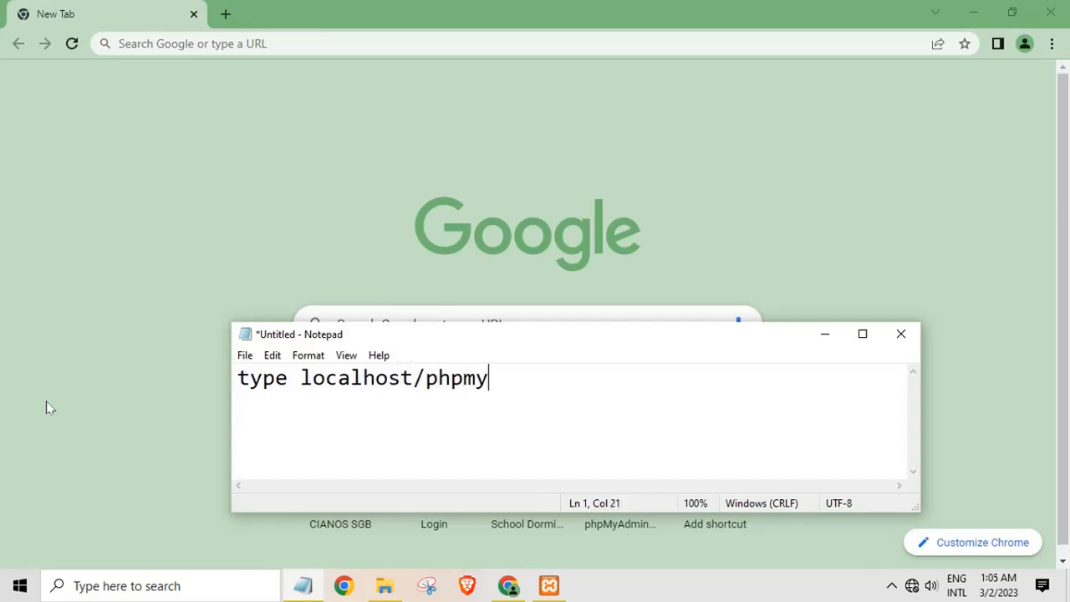
{"action": "type", "text": "admin"}
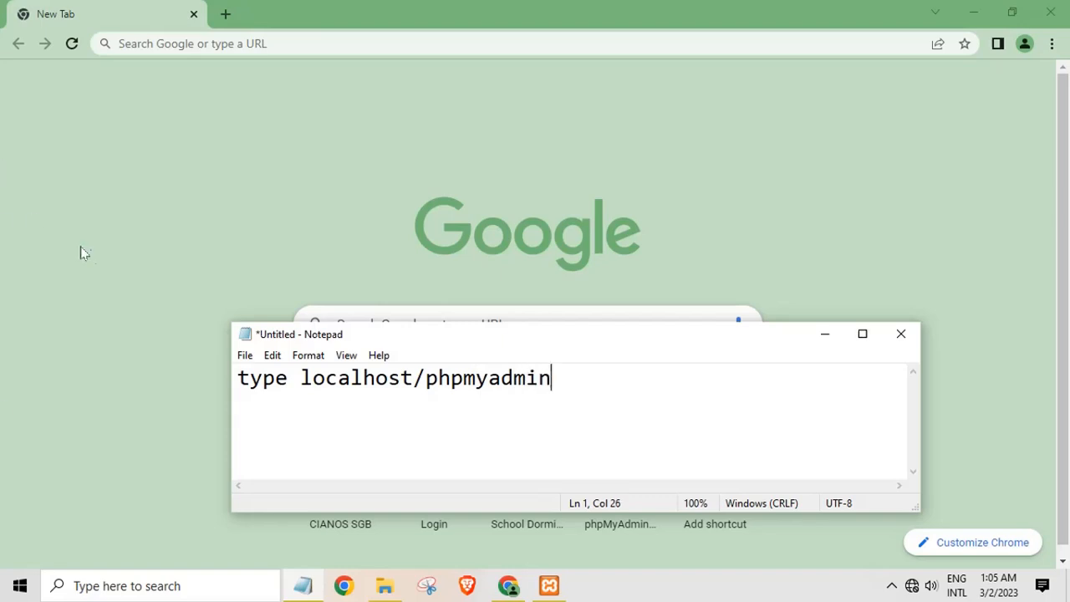
{"action": "type", "text": " any ba"}
{"action": "key", "text": "BackSpace"}
{"action": "key", "text": "BackSpace"}
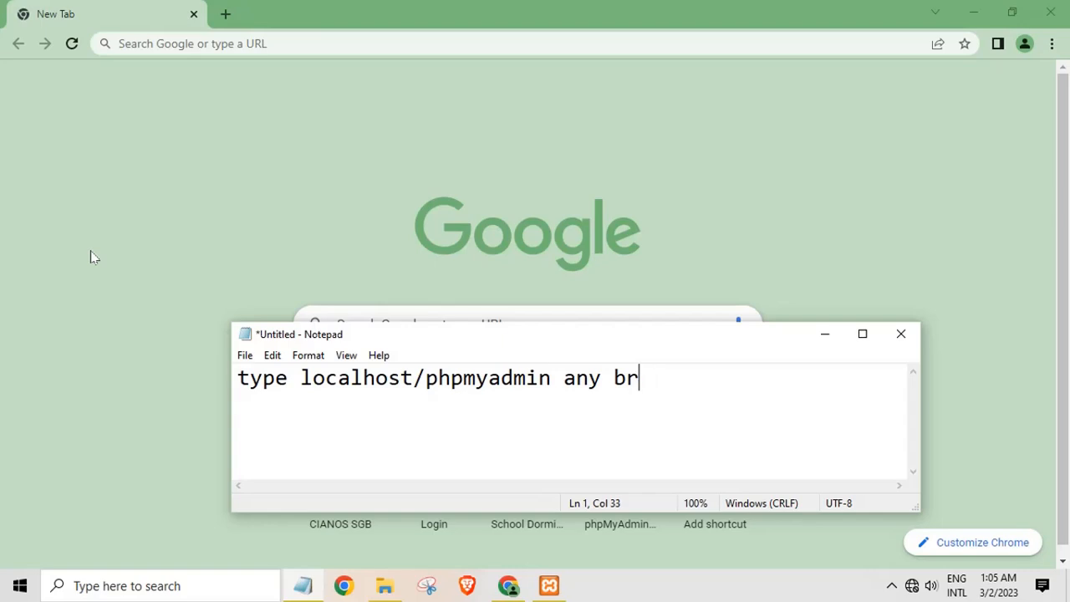
{"action": "type", "text": "owe"}
{"action": "key", "text": "BackSpace"}
{"action": "type", "text": "ser"}
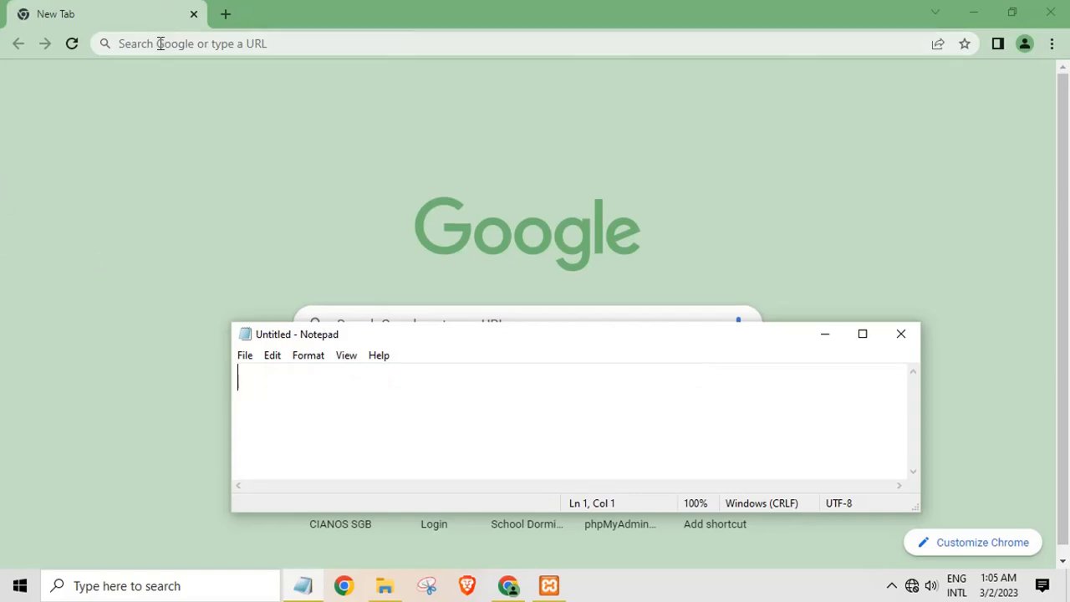
Load localhost/phpmyadmin in Chrome and write 'create database' in the note
{"action": "left_click", "coordinate": [160, 42]}
{"action": "type", "text": "localhos"}
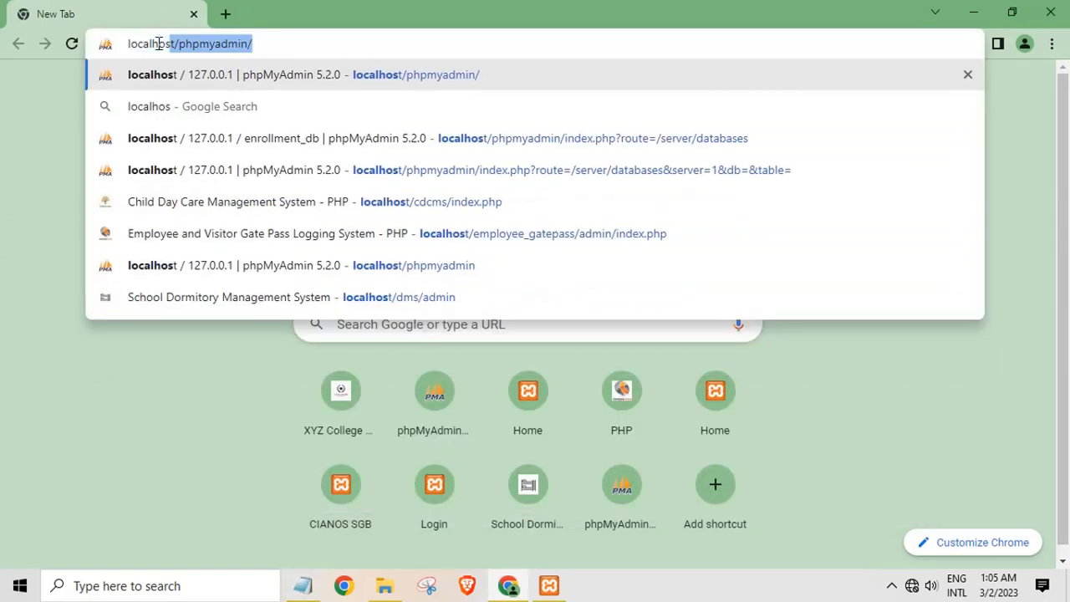
{"action": "type", "text": "t/ph"}
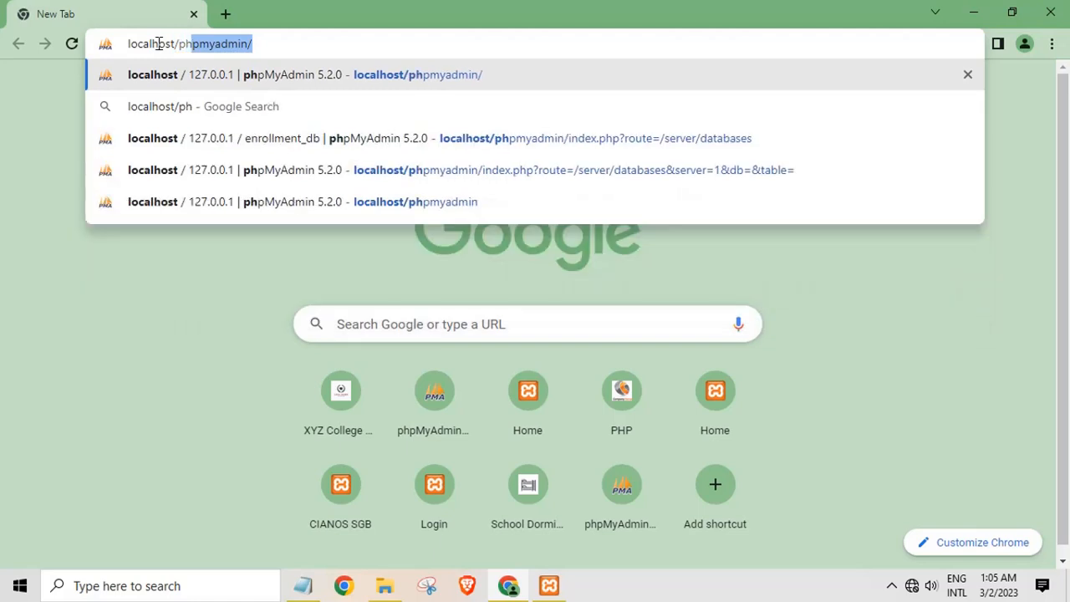
{"action": "type", "text": "pmyadmin"}
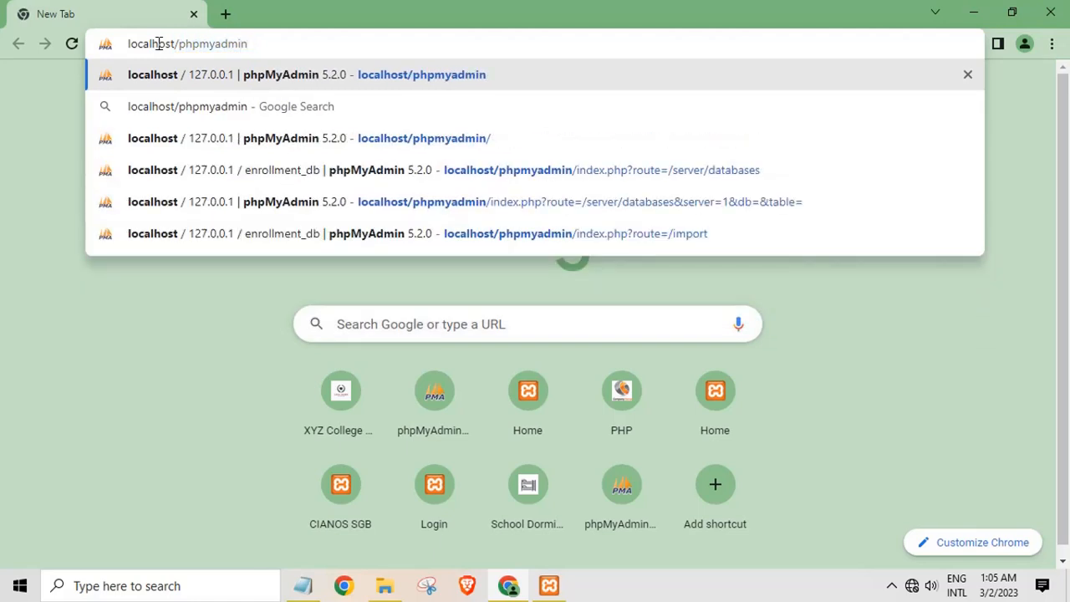
{"action": "key", "text": "Return"}
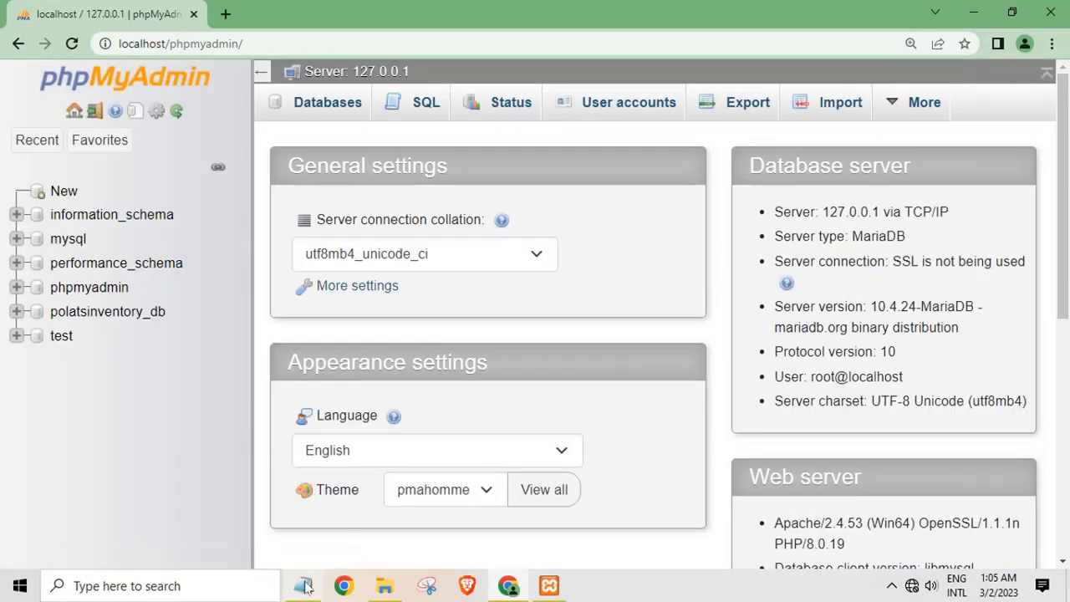
{"action": "left_click", "coordinate": [305, 587]}
{"action": "type", "text": "c"}
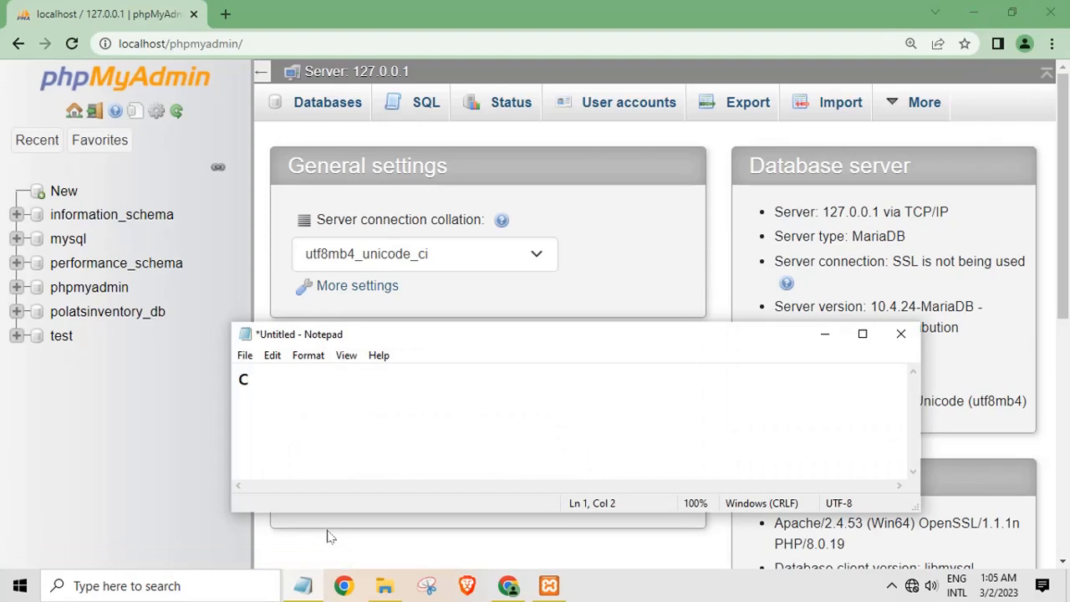
{"action": "type", "text": "reate database"}
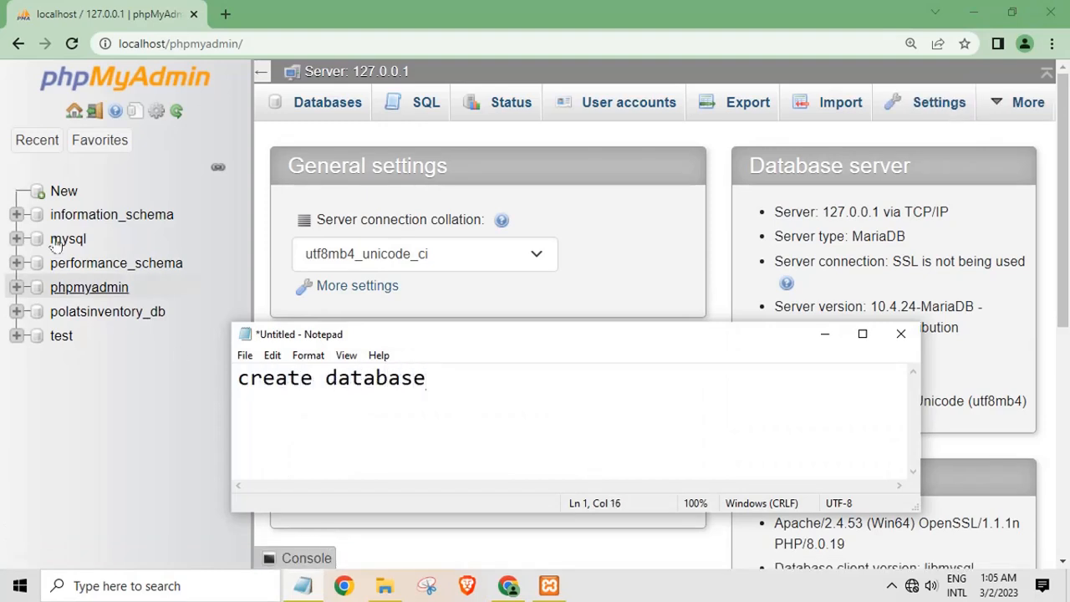
Open phpMyAdmin's New database page, then reopen the enrollment project folder
{"action": "left_click", "coordinate": [64, 195]}
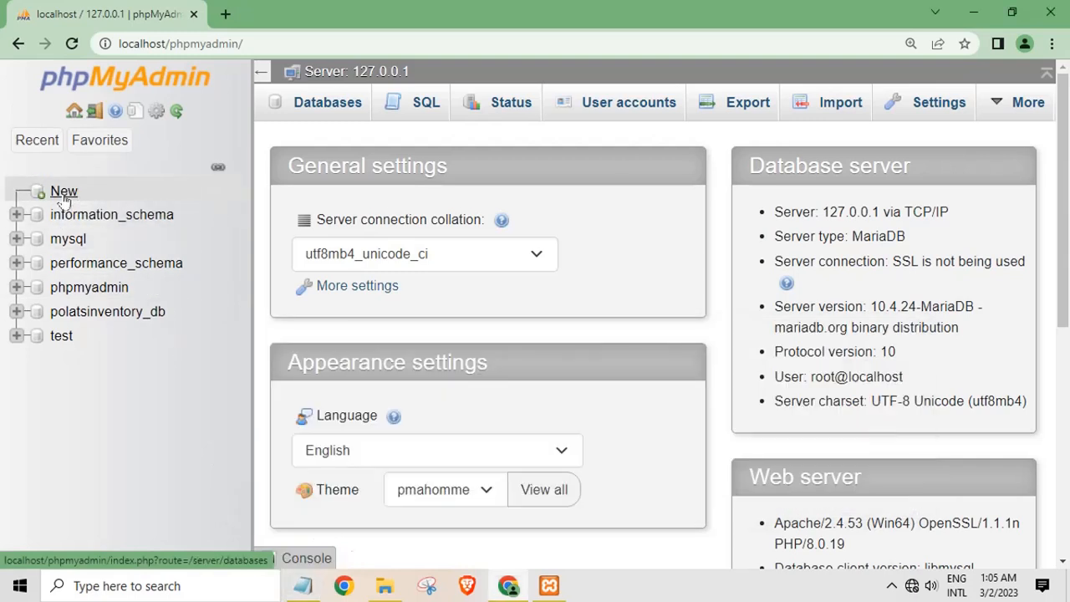
{"action": "left_click", "coordinate": [64, 198]}
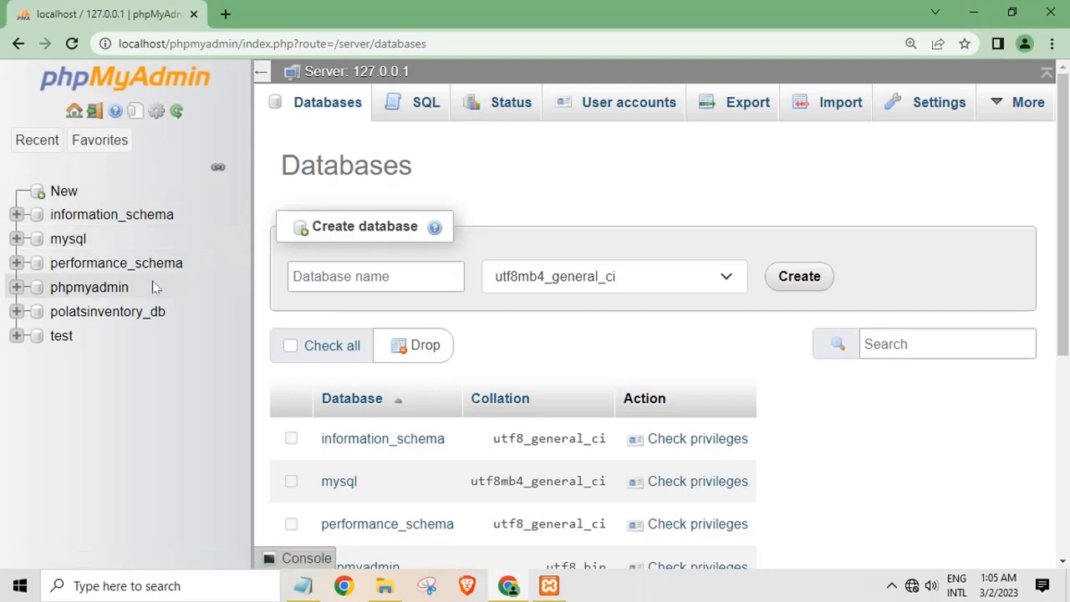
{"action": "left_click", "coordinate": [973, 12]}
{"action": "double_click", "coordinate": [203, 129]}
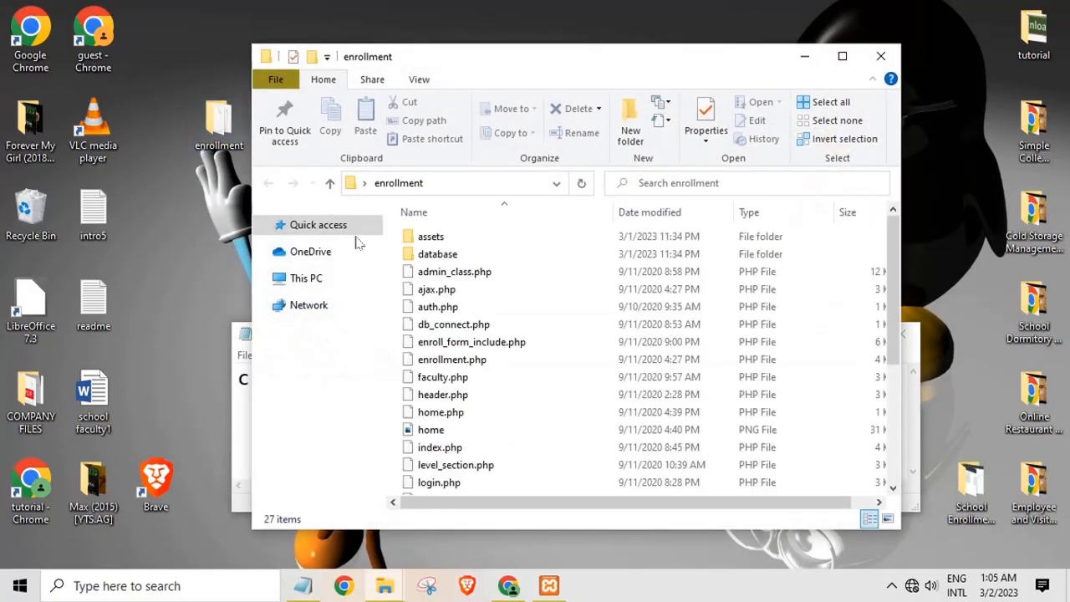
Copy the name enrollment_db from enrollment_db.sql in the database subfolder via Rename
{"action": "left_click", "coordinate": [437, 258]}
{"action": "double_click", "coordinate": [437, 256]}
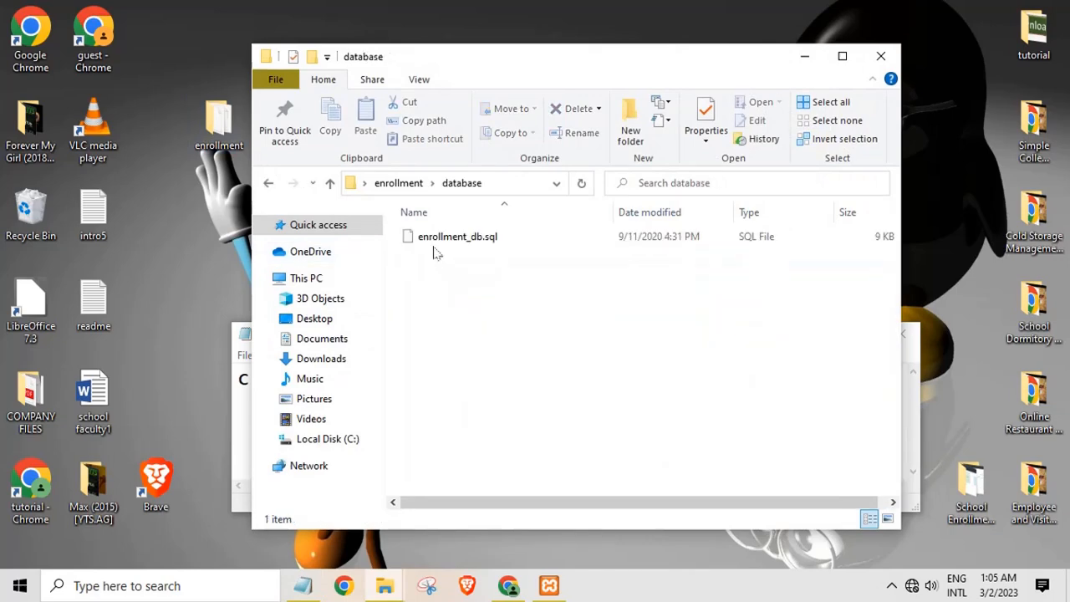
{"action": "left_click", "coordinate": [432, 240]}
{"action": "right_click", "coordinate": [430, 237]}
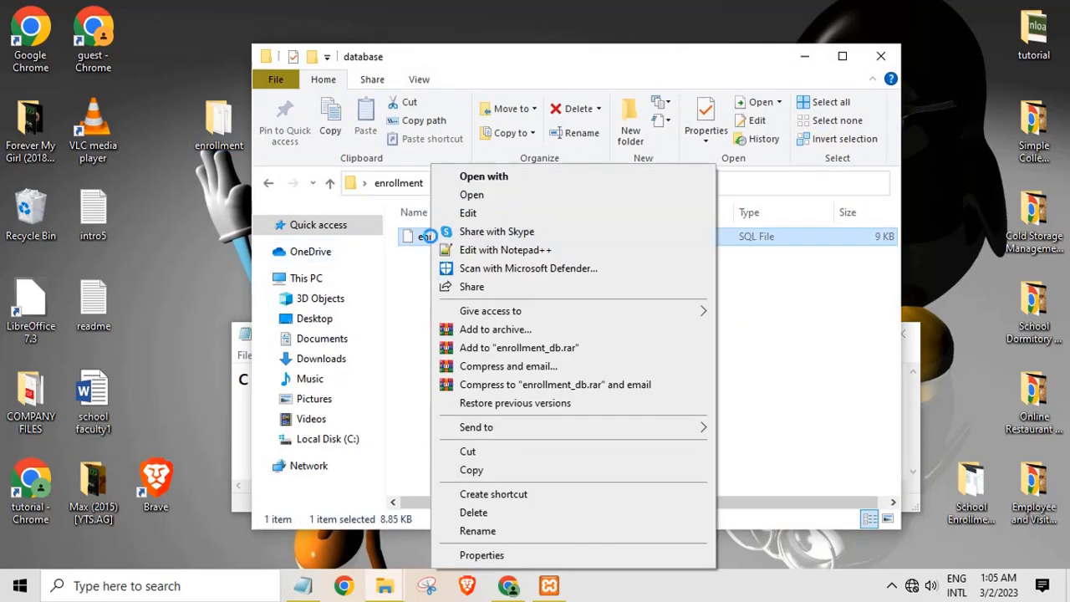
{"action": "left_click", "coordinate": [472, 529]}
{"action": "key", "text": "ctrl+c"}
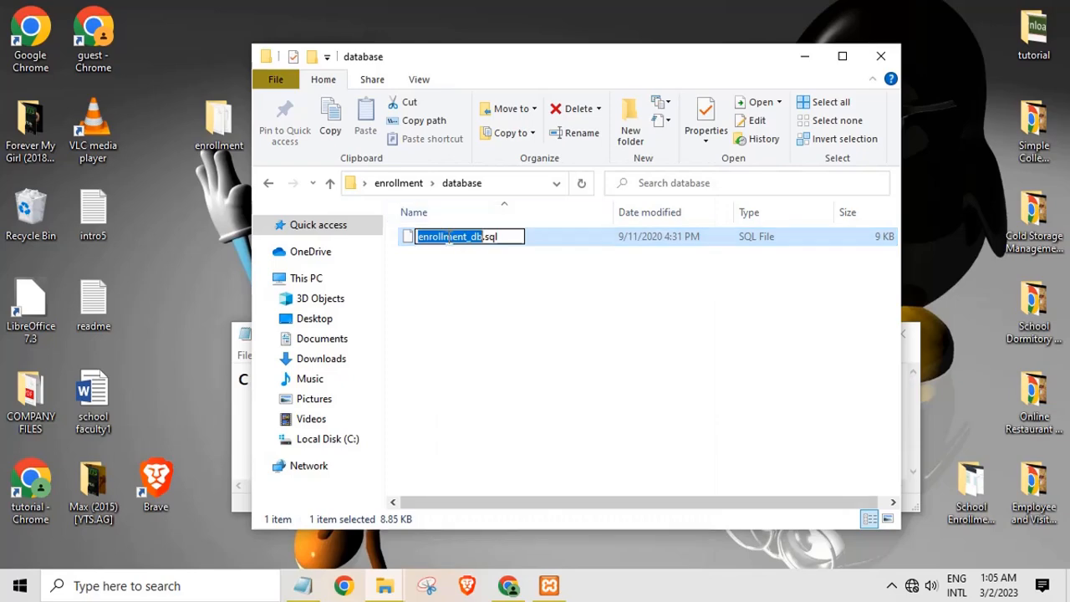
{"action": "right_click", "coordinate": [449, 240]}
{"action": "left_click", "coordinate": [509, 585]}
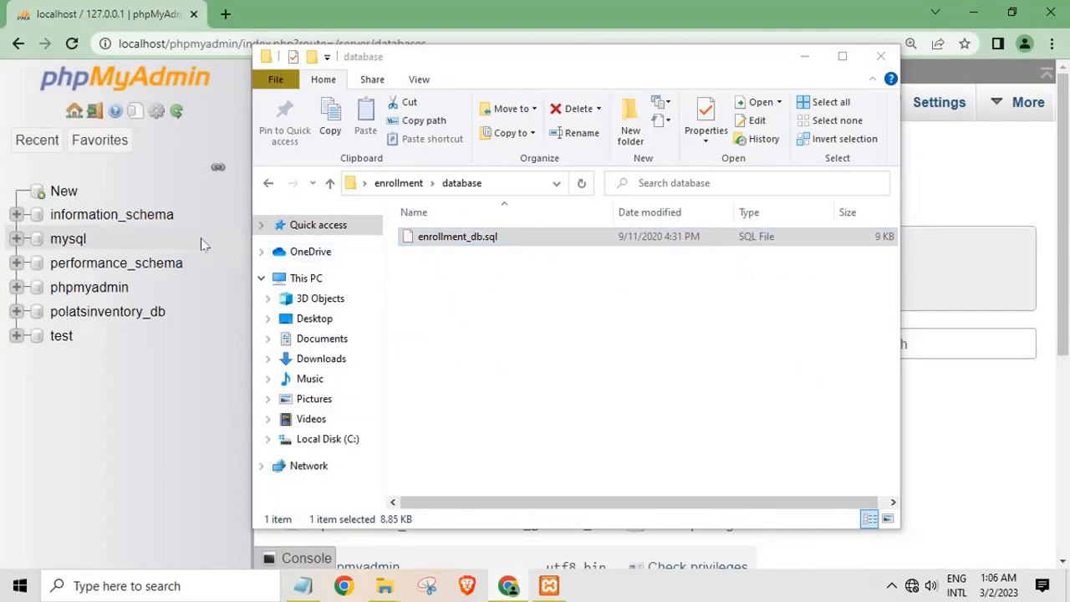
{"action": "left_click", "coordinate": [804, 56]}
Paste enrollment_db as the database name, leave collation unset, and create it
{"action": "left_click", "coordinate": [292, 276]}
{"action": "right_click", "coordinate": [361, 285]}
{"action": "left_click", "coordinate": [401, 414]}
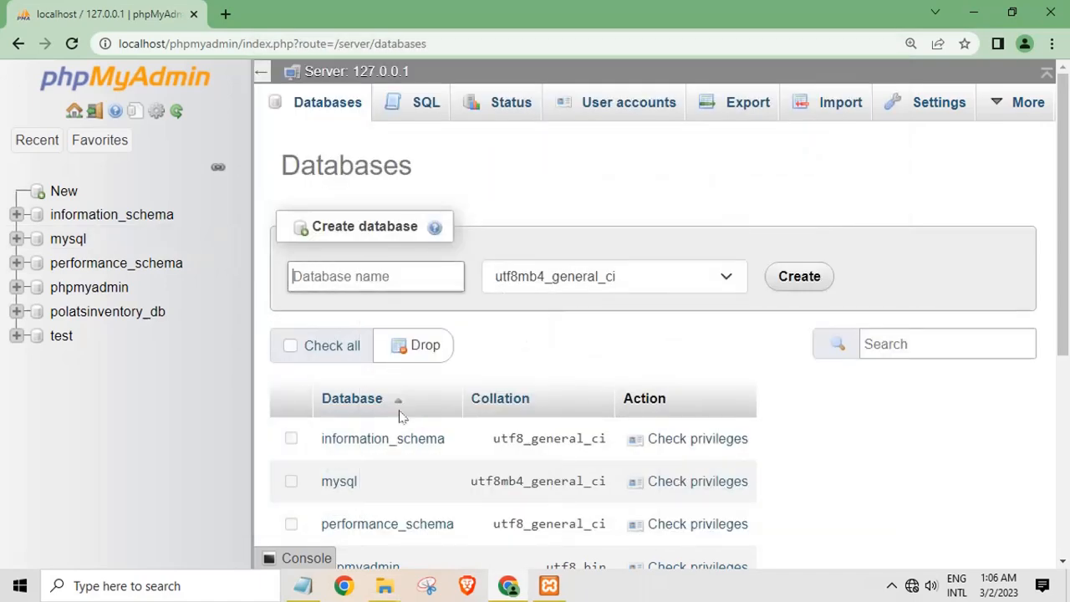
{"action": "left_click", "coordinate": [676, 290]}
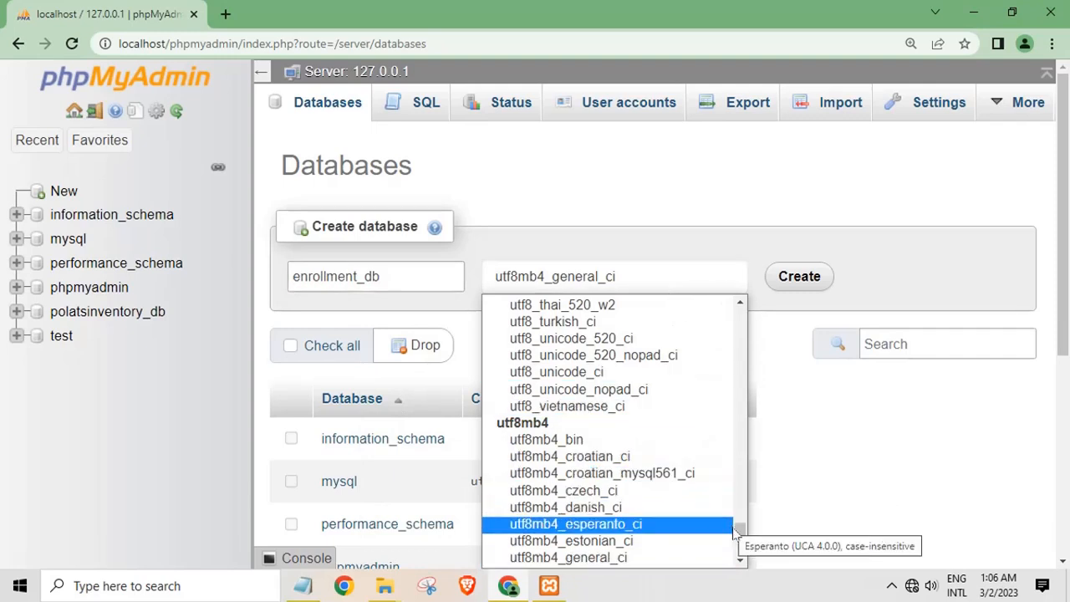
{"action": "left_click_drag", "start_coordinate": [735, 532], "coordinate": [741, 311]}
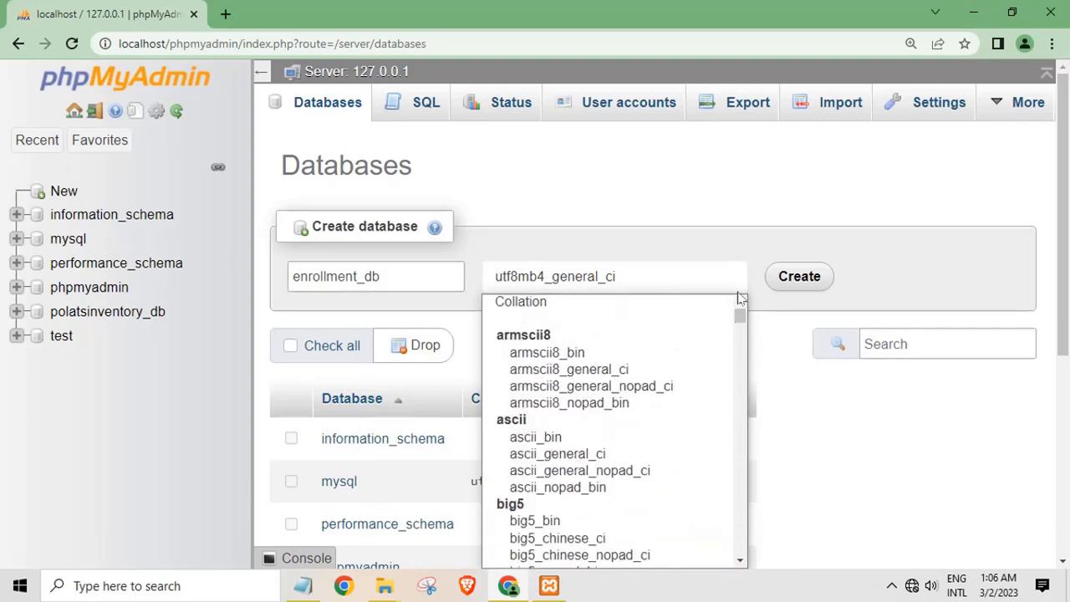
{"action": "left_click", "coordinate": [597, 302]}
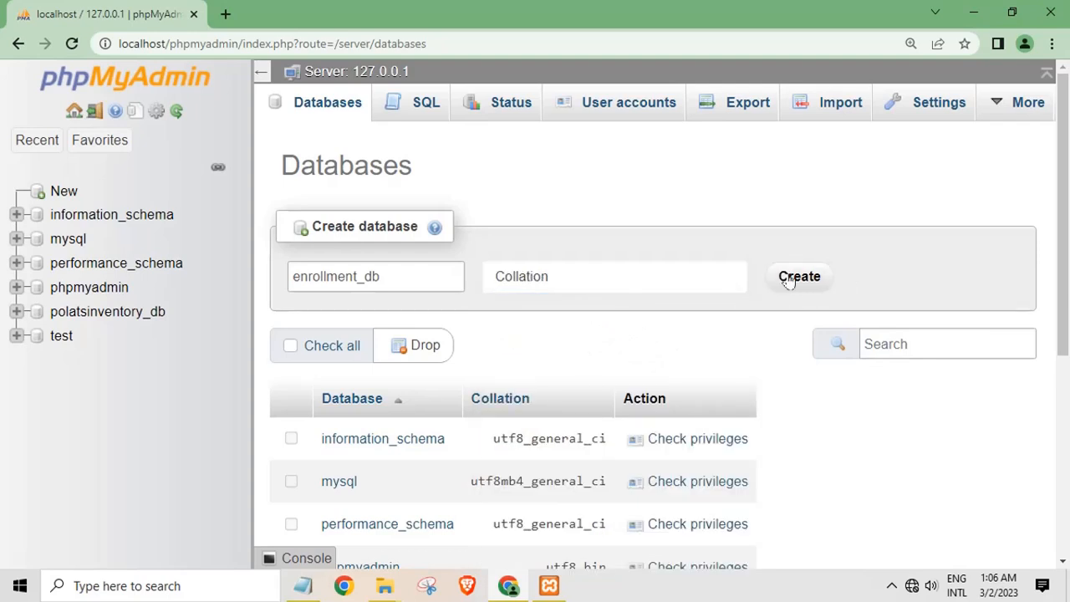
{"action": "left_click", "coordinate": [788, 281]}
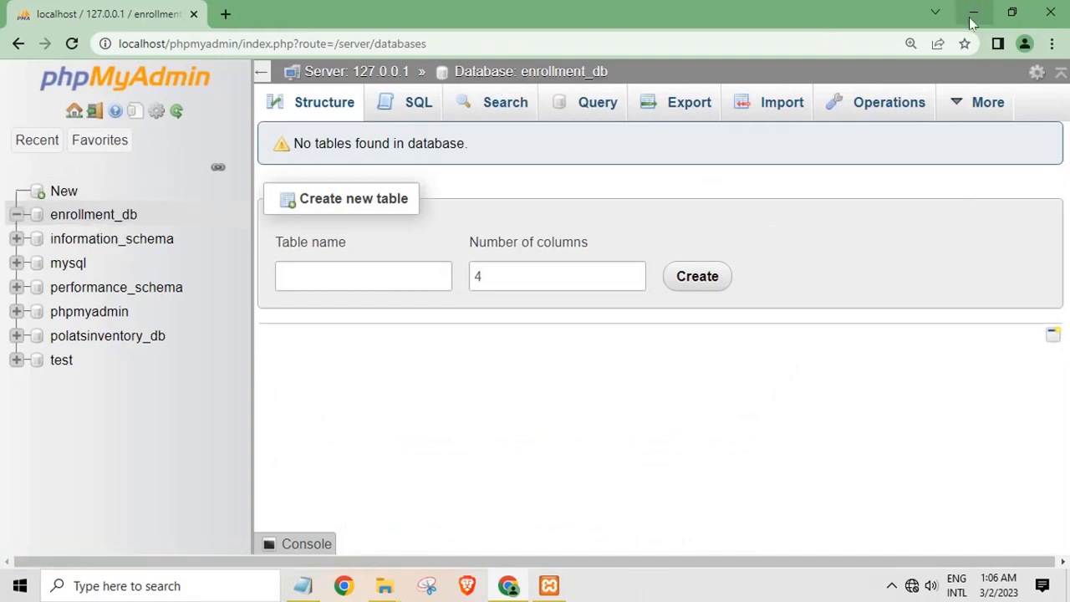
Open enrollment_db's Import page and close the stray Saved Pictures window
{"action": "left_click", "coordinate": [769, 102]}
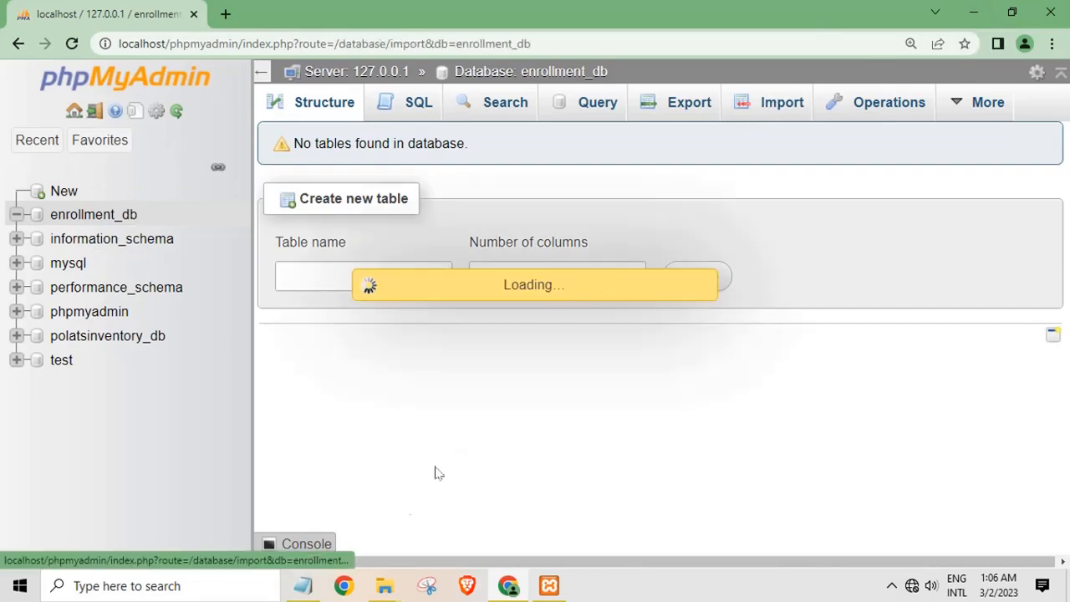
{"action": "mouse_move", "coordinate": [388, 590]}
{"action": "left_click", "coordinate": [425, 509]}
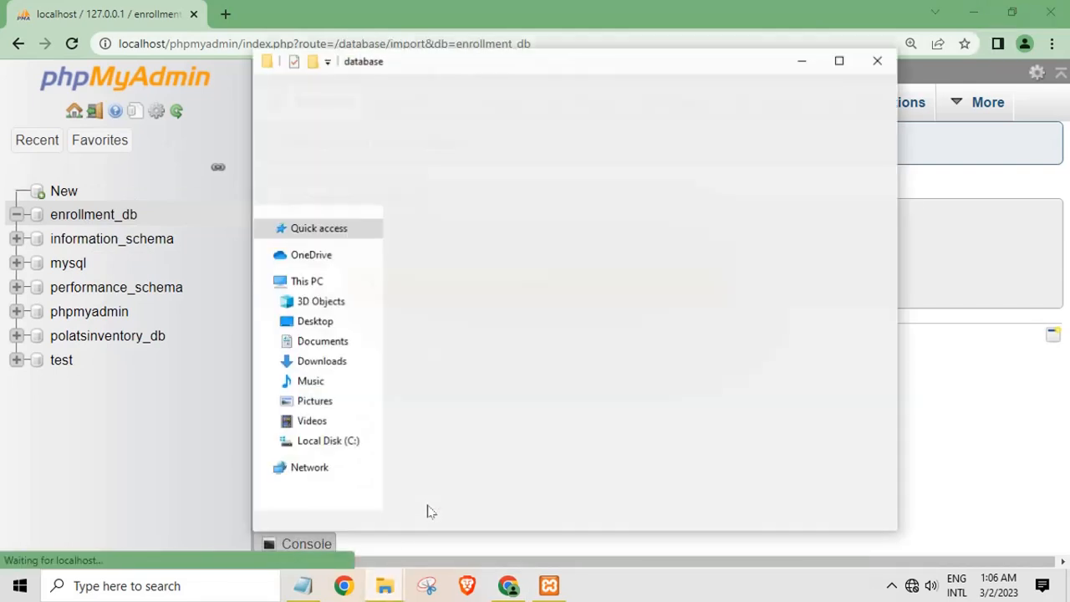
{"action": "mouse_move", "coordinate": [385, 587]}
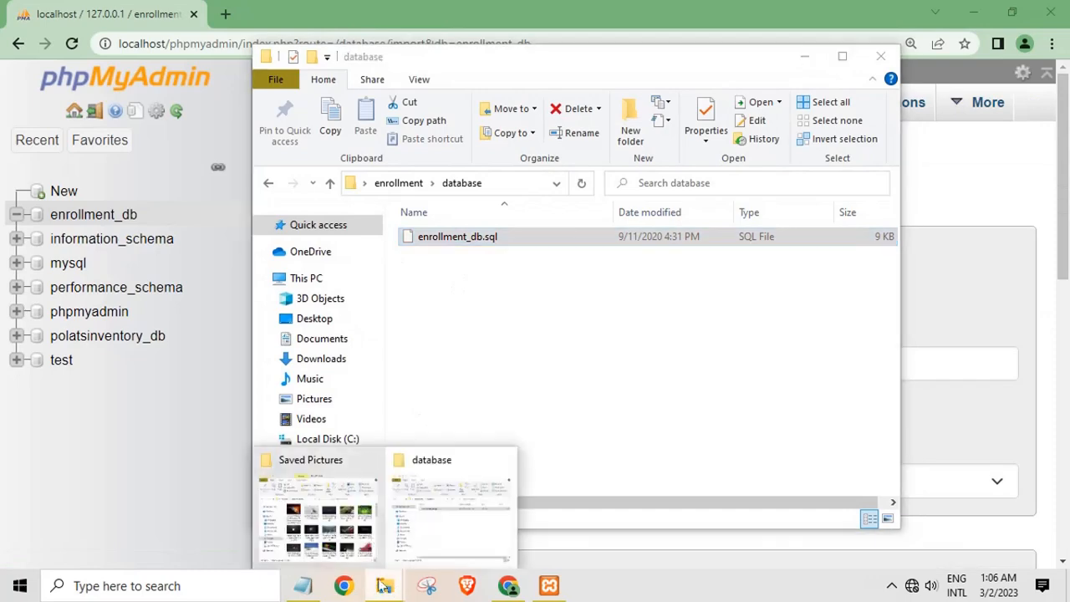
{"action": "left_click", "coordinate": [371, 461]}
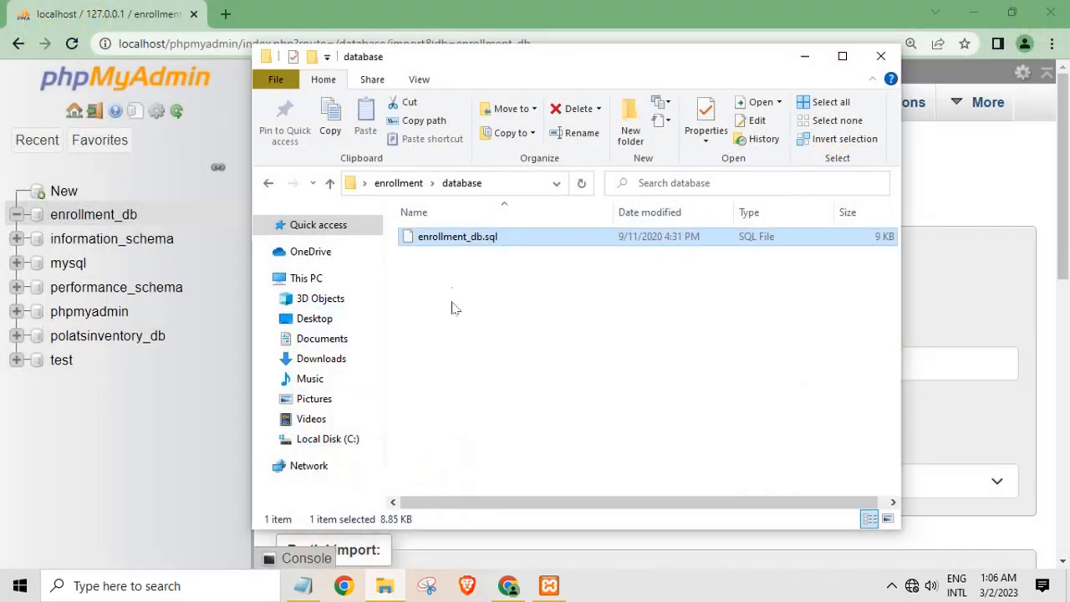
{"action": "left_click", "coordinate": [804, 56]}
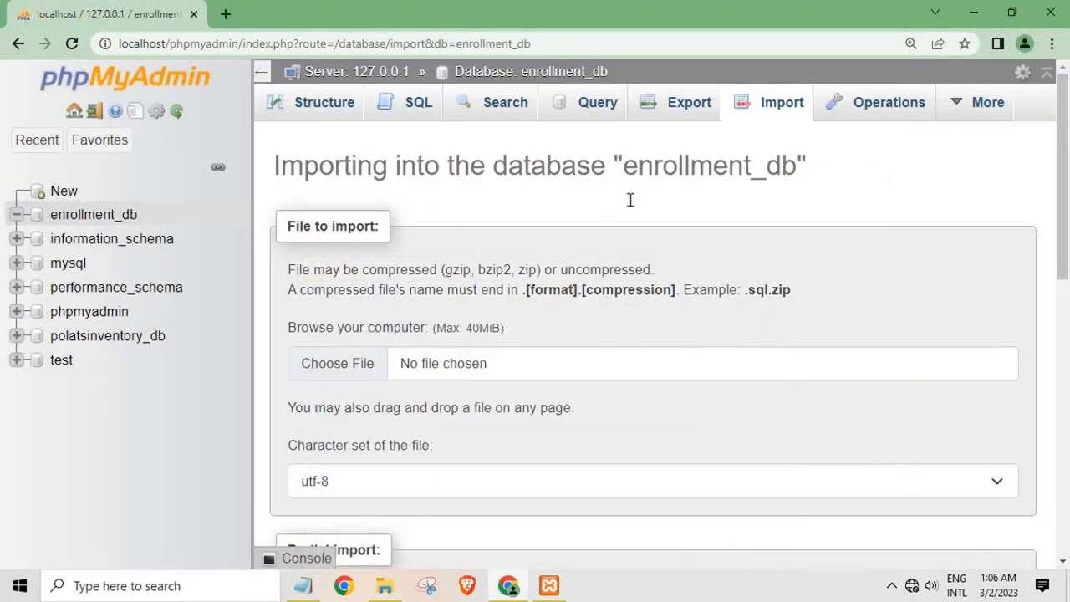
Choose Desktop > enrollment > database > enrollment_db.sql as the import file
{"action": "left_click", "coordinate": [337, 363]}
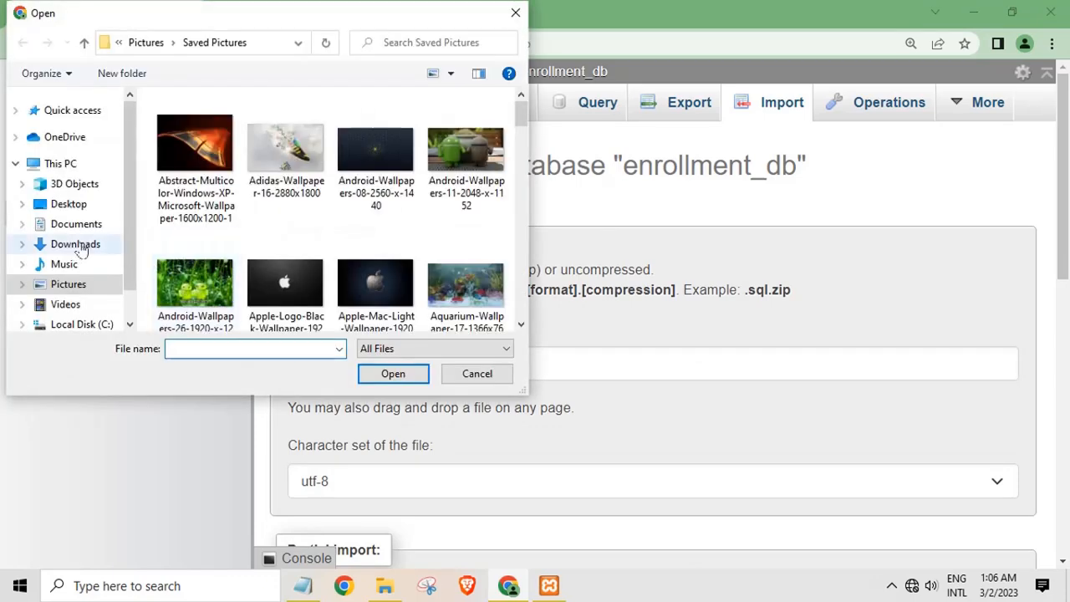
{"action": "left_click", "coordinate": [105, 203]}
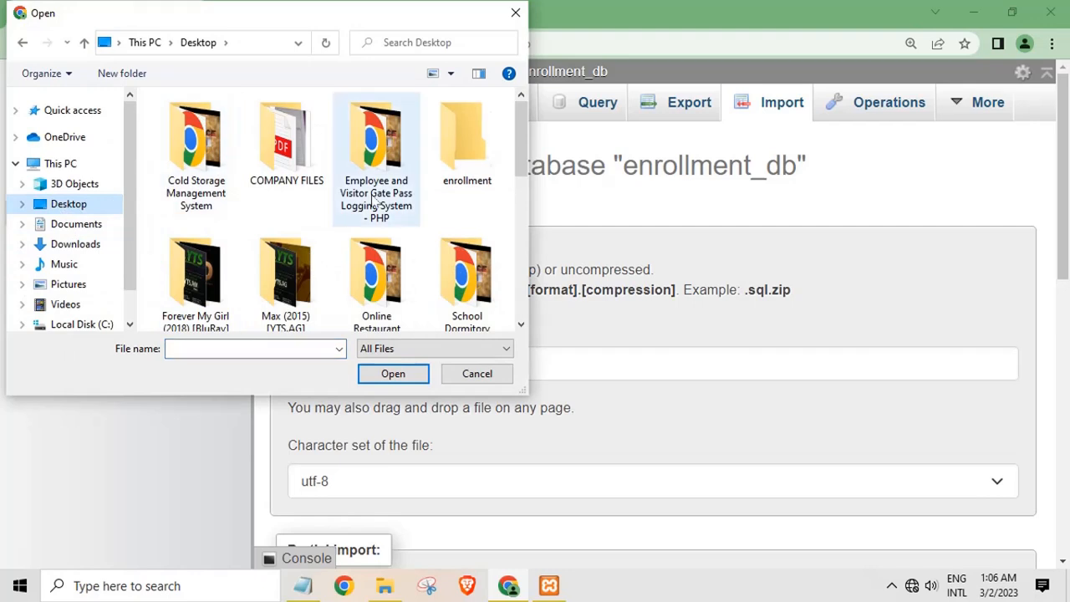
{"action": "double_click", "coordinate": [470, 173]}
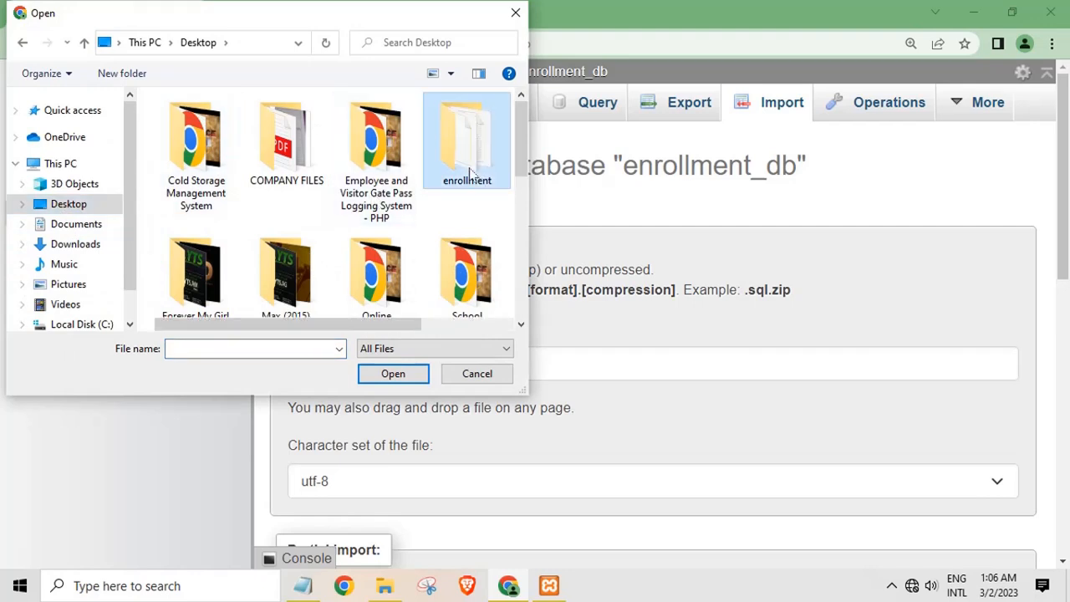
{"action": "double_click", "coordinate": [192, 139]}
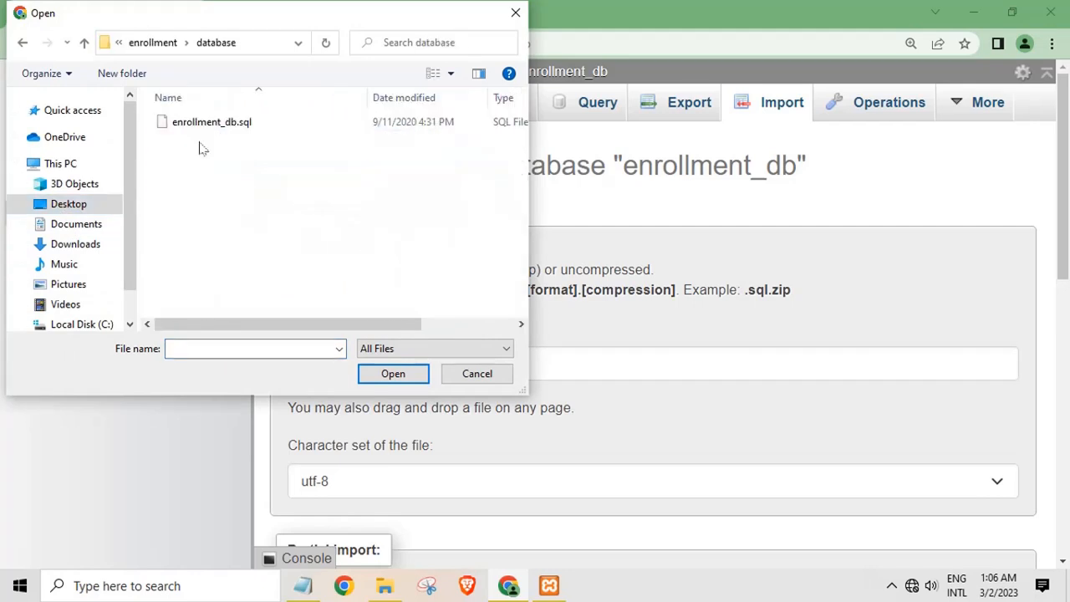
{"action": "left_click", "coordinate": [190, 124]}
{"action": "left_click", "coordinate": [391, 374]}
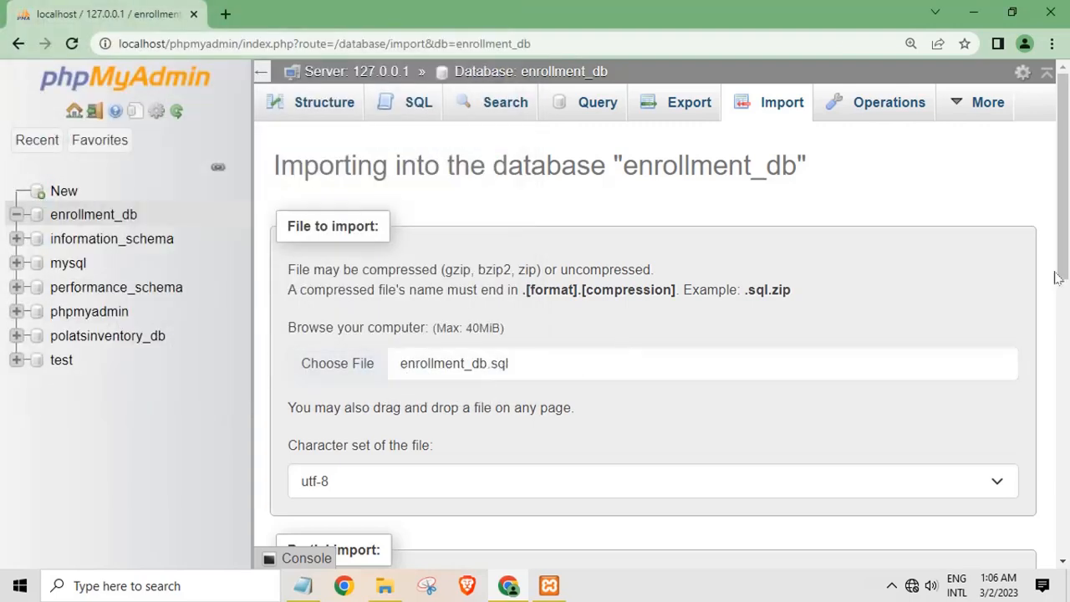
{"action": "left_click_drag", "start_coordinate": [1058, 280], "coordinate": [1055, 553]}
Run the enrollment_db.sql import (43 queries), jotting then clearing a 'wait succes import' note meanwhile
{"action": "left_click", "coordinate": [303, 499]}
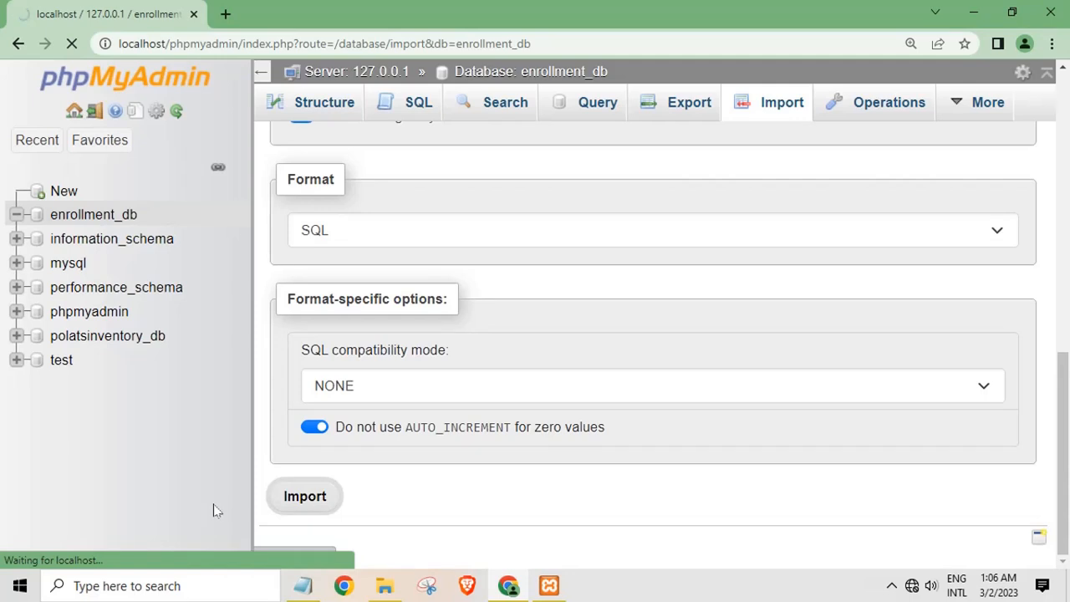
{"action": "left_click", "coordinate": [303, 585]}
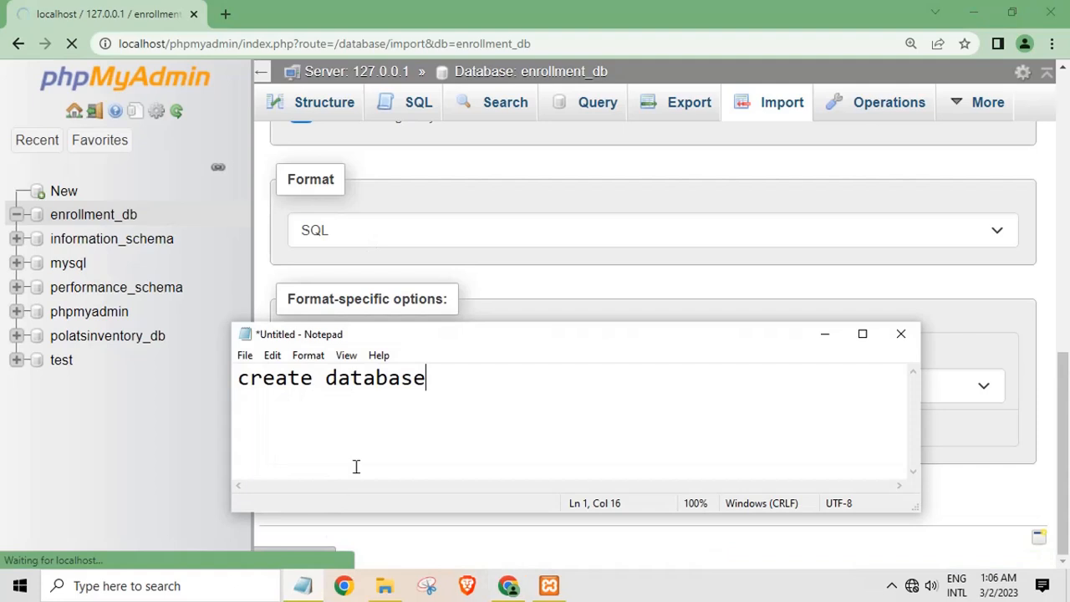
{"action": "left_click_drag", "start_coordinate": [472, 388], "coordinate": [42, 388]}
{"action": "type", "text": "w"}
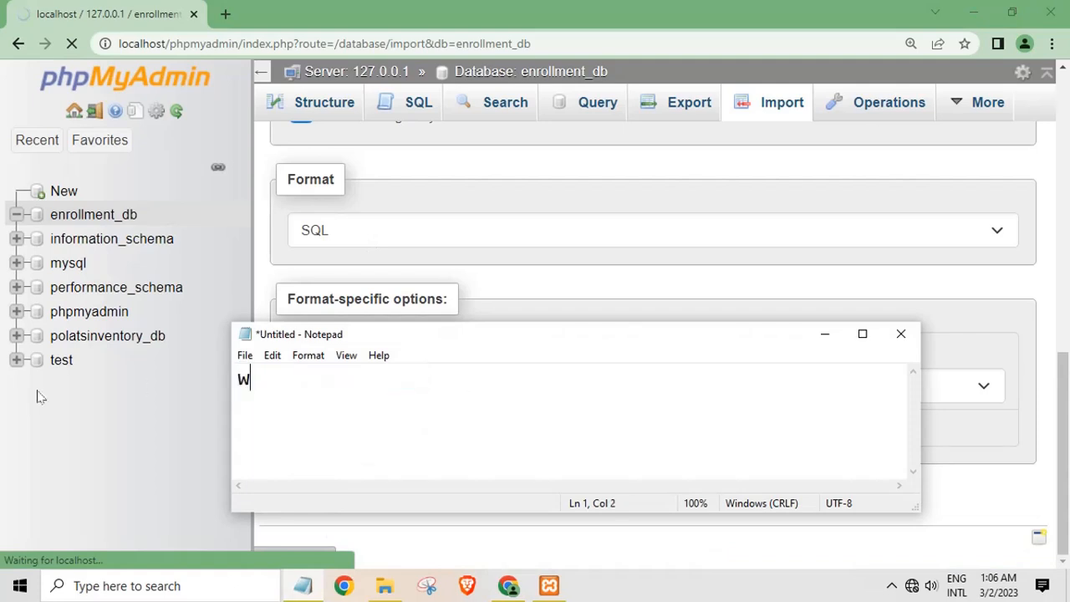
{"action": "type", "text": "ait succes import"}
{"action": "key", "text": "ctrl+a"}
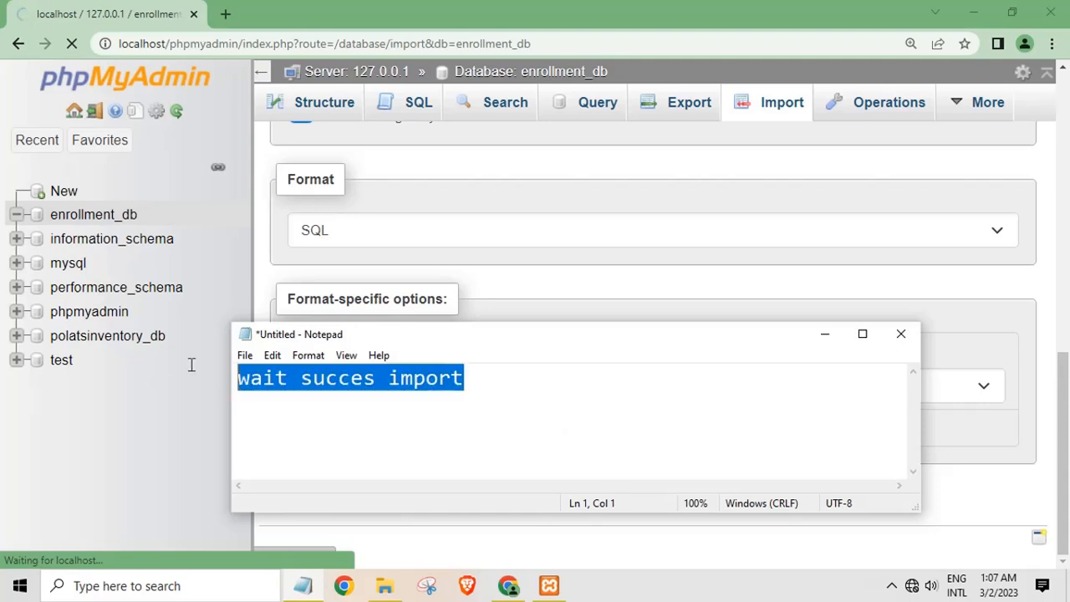
{"action": "key", "text": "BackSpace"}
{"action": "left_click", "coordinate": [825, 336]}
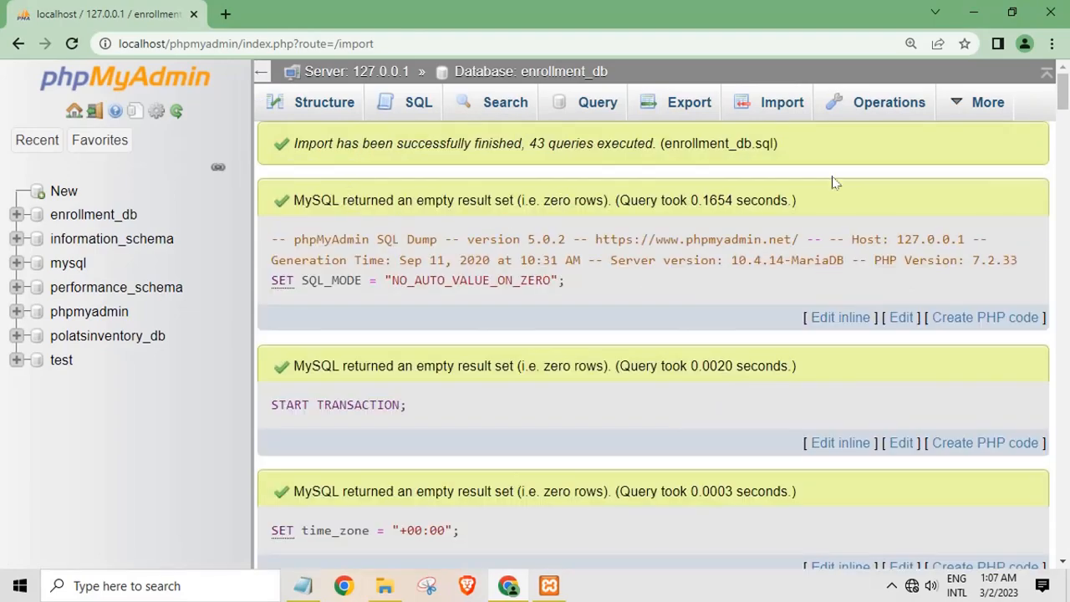
Browse the enrollment, faculty and users tables of enrollment_db, ending on the four user accounts
{"action": "left_click_drag", "start_coordinate": [1062, 102], "coordinate": [1064, 553]}
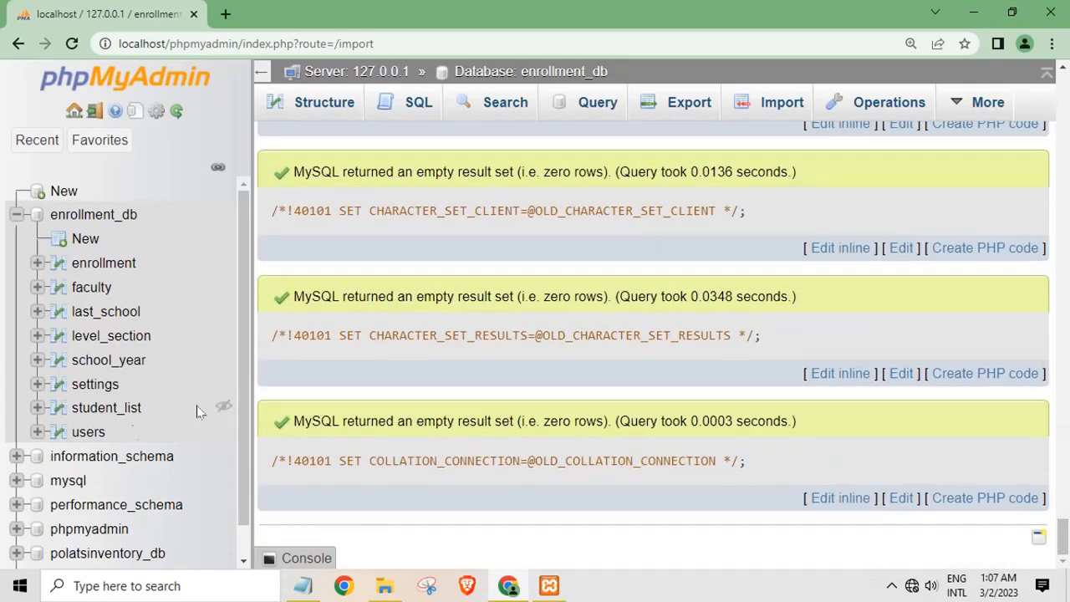
{"action": "left_click", "coordinate": [87, 266]}
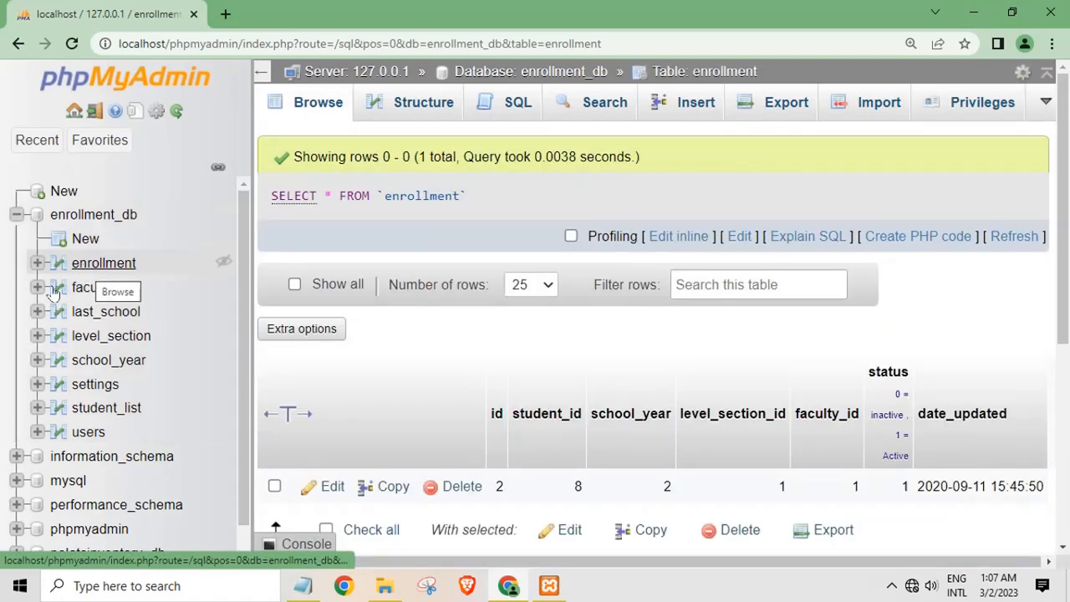
{"action": "left_click", "coordinate": [94, 295]}
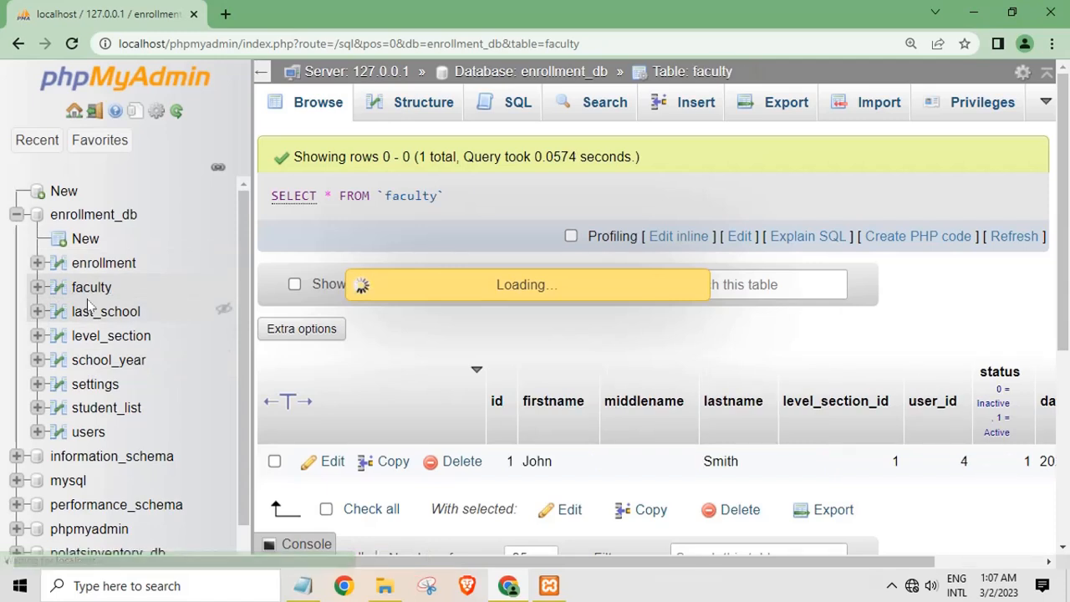
{"action": "left_click", "coordinate": [98, 441]}
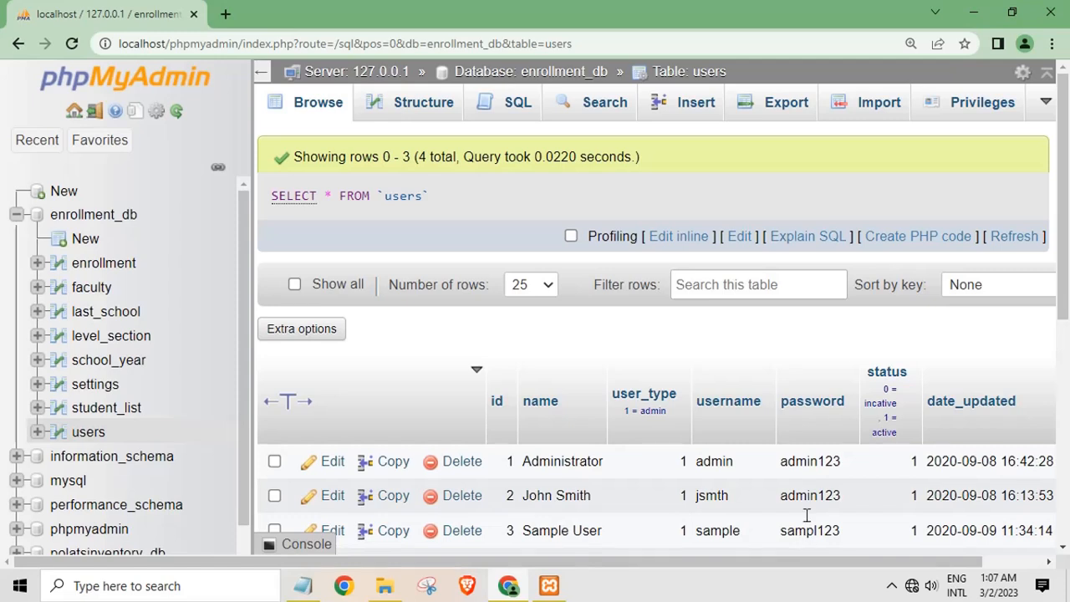
{"action": "scroll", "coordinate": [808, 528], "scroll_direction": "down", "scroll_amount": 1}
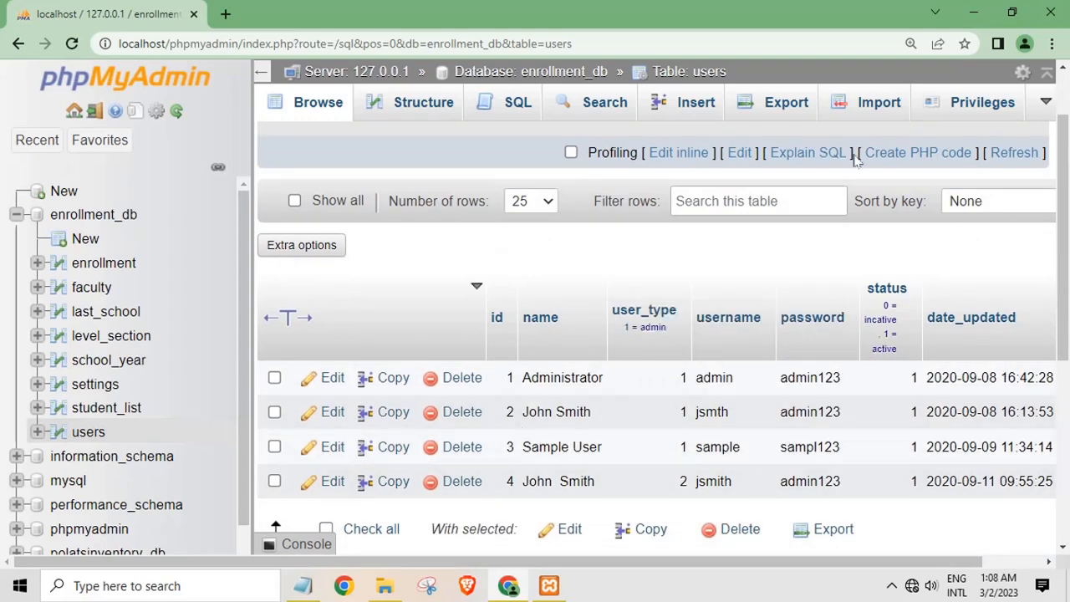
Minimize Chrome, start a Notepad note reading 'my xampp install drive c', then clear it
{"action": "left_click", "coordinate": [973, 13]}
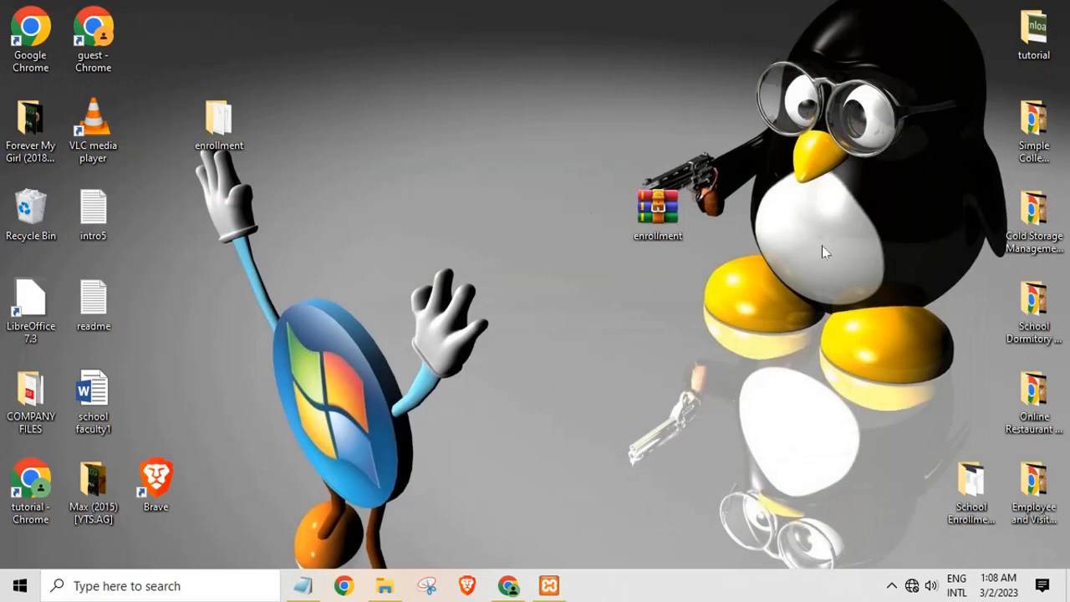
{"action": "left_click", "coordinate": [304, 584]}
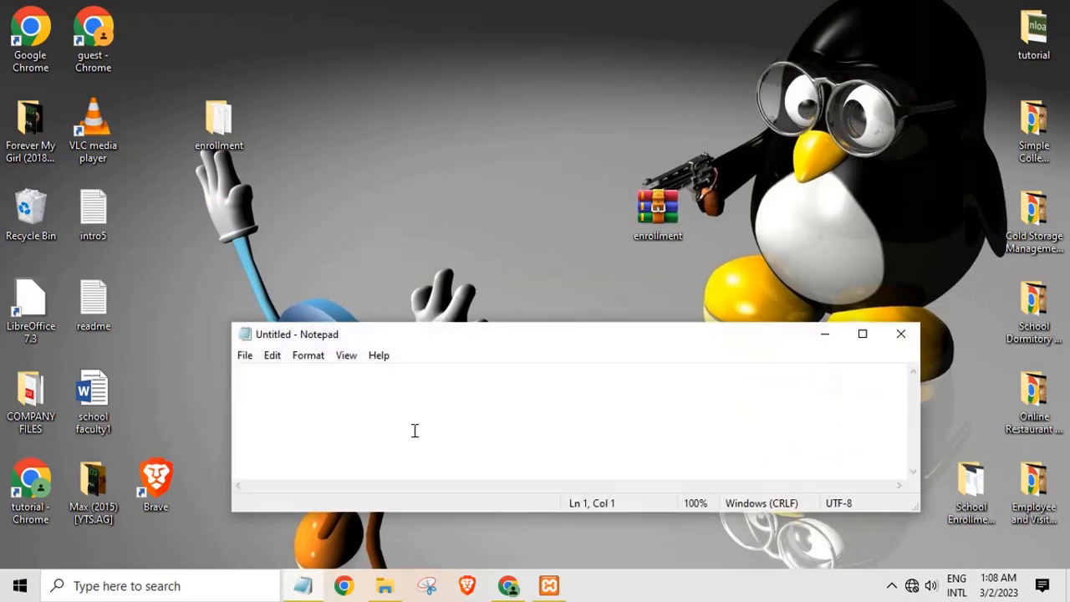
{"action": "type", "text": "my xampp install d"}
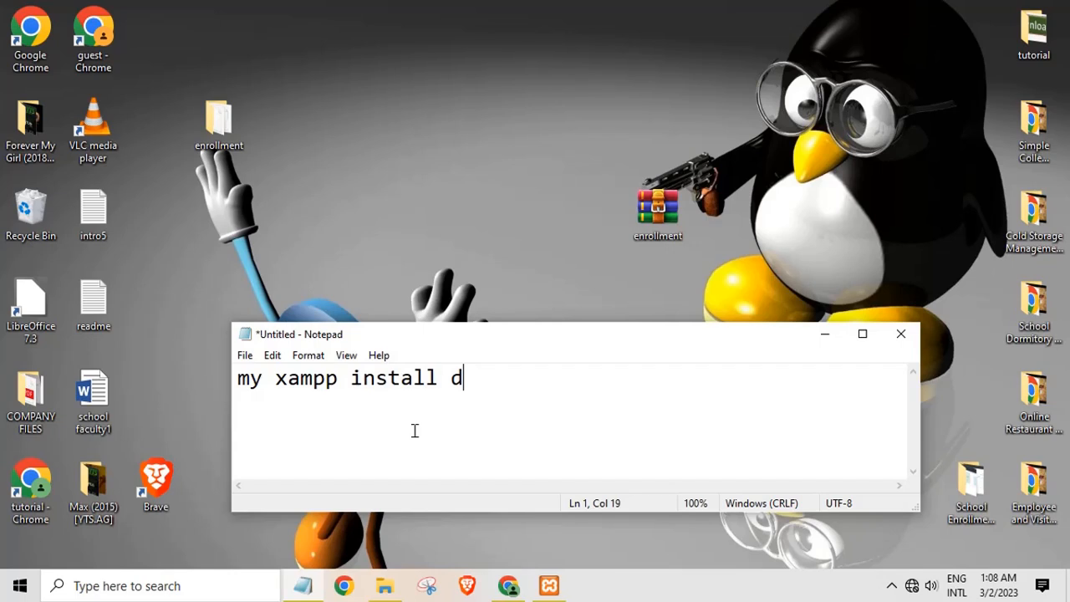
{"action": "type", "text": "ve c"}
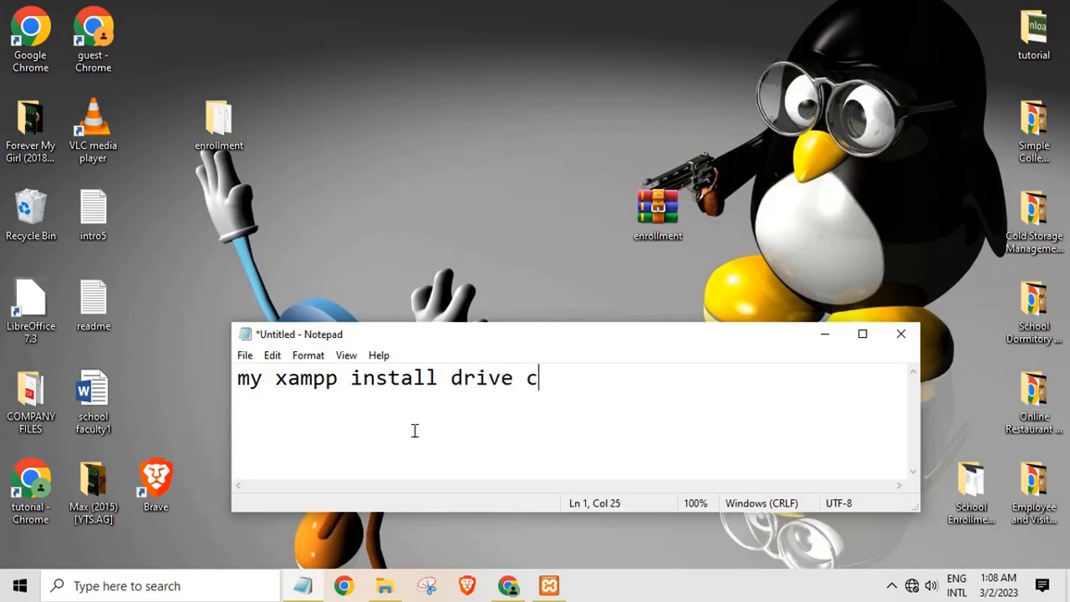
{"action": "key", "text": "ctrl+a"}
{"action": "key", "text": "BackSpace"}
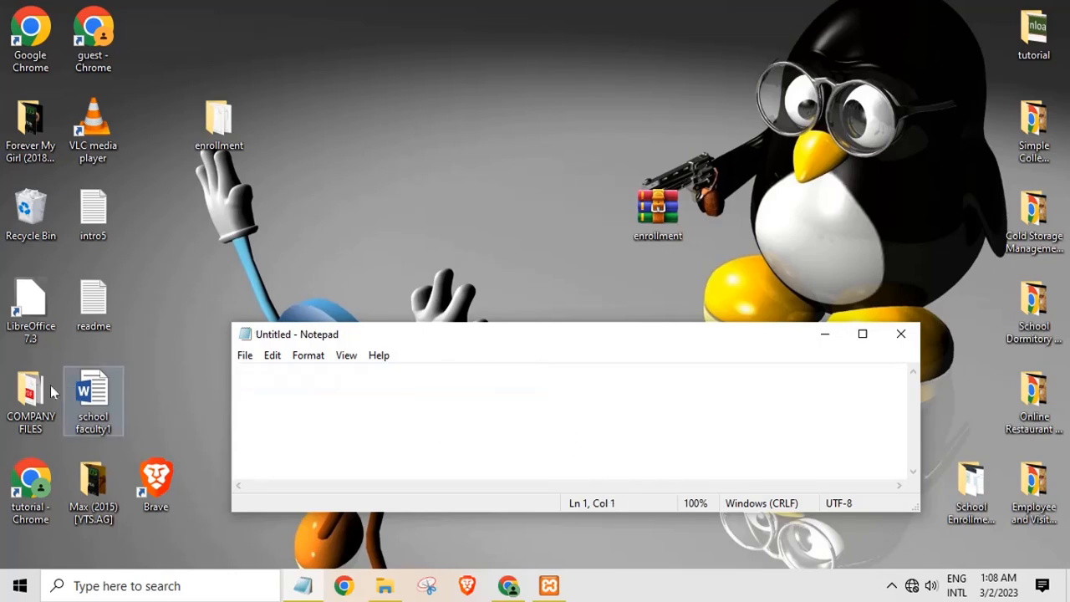
Copy the desktop enrollment folder and paste it into C:\xampp\htdocs
{"action": "right_click", "coordinate": [226, 134]}
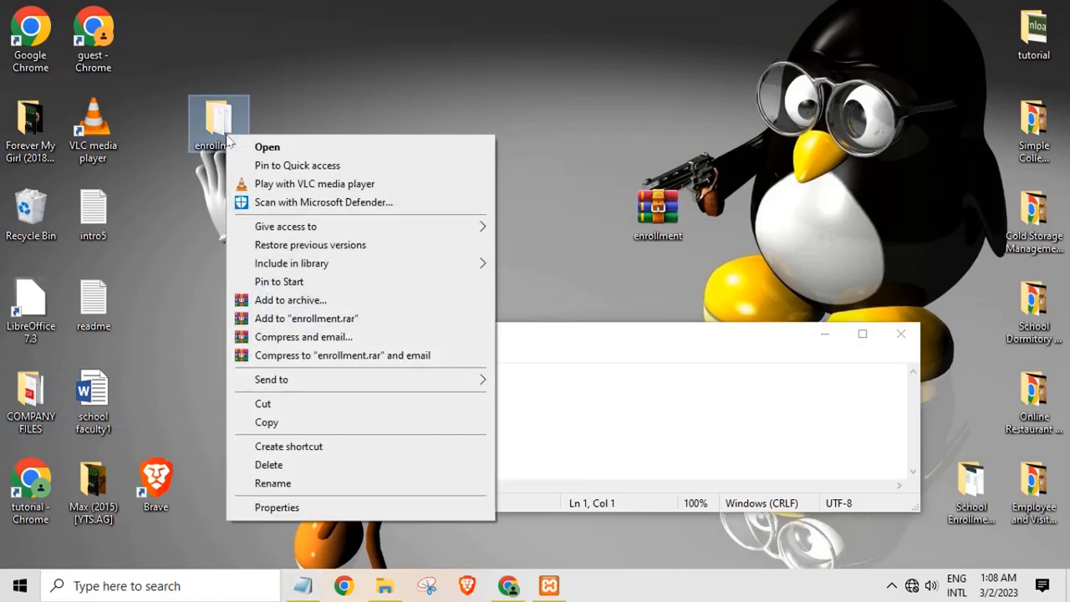
{"action": "left_click", "coordinate": [269, 422]}
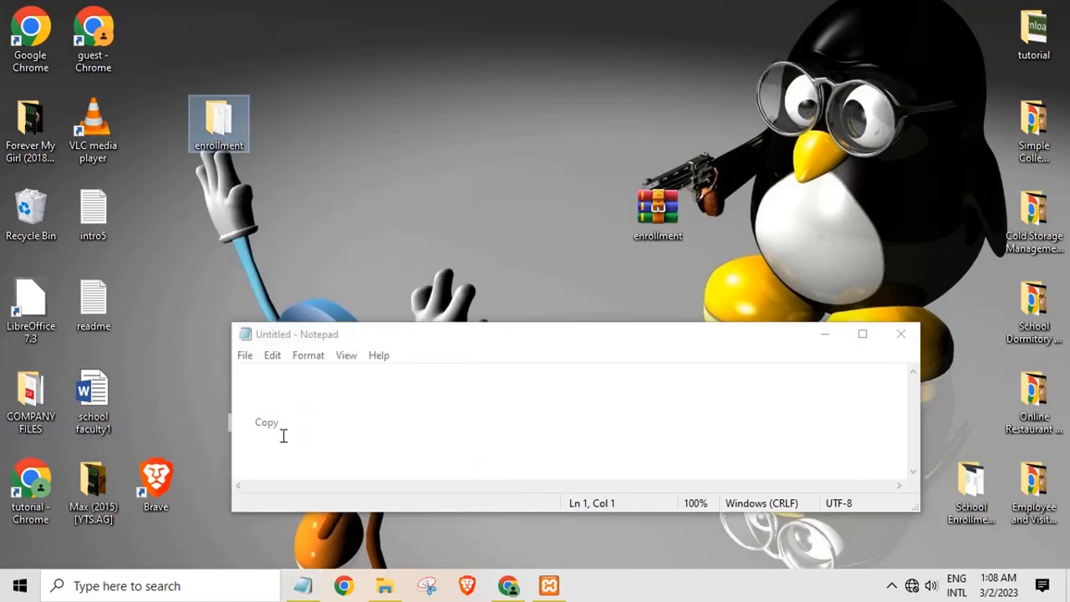
{"action": "left_click", "coordinate": [382, 589]}
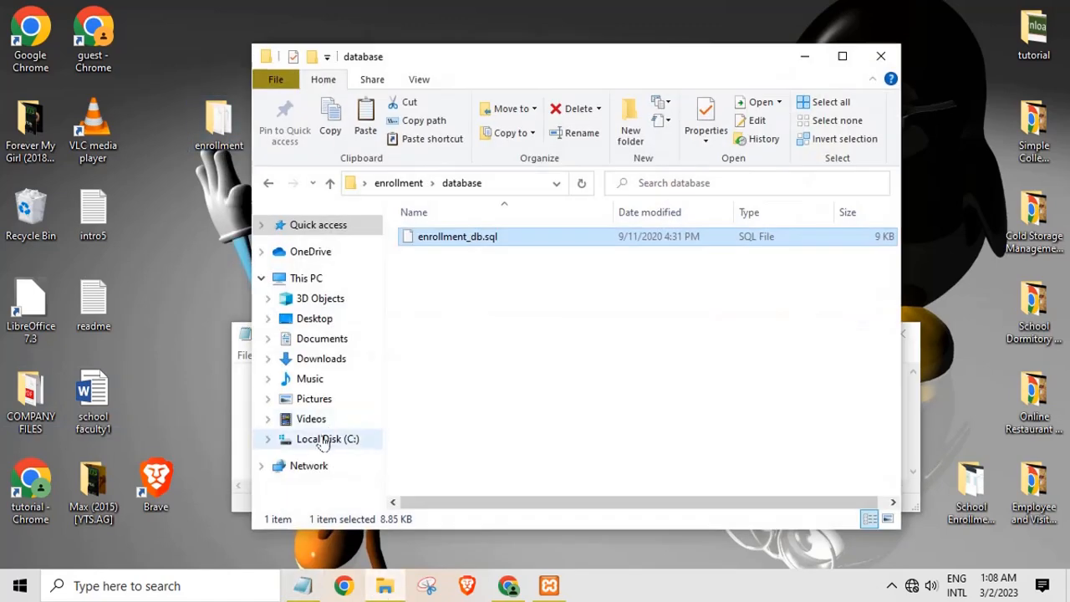
{"action": "left_click", "coordinate": [337, 444]}
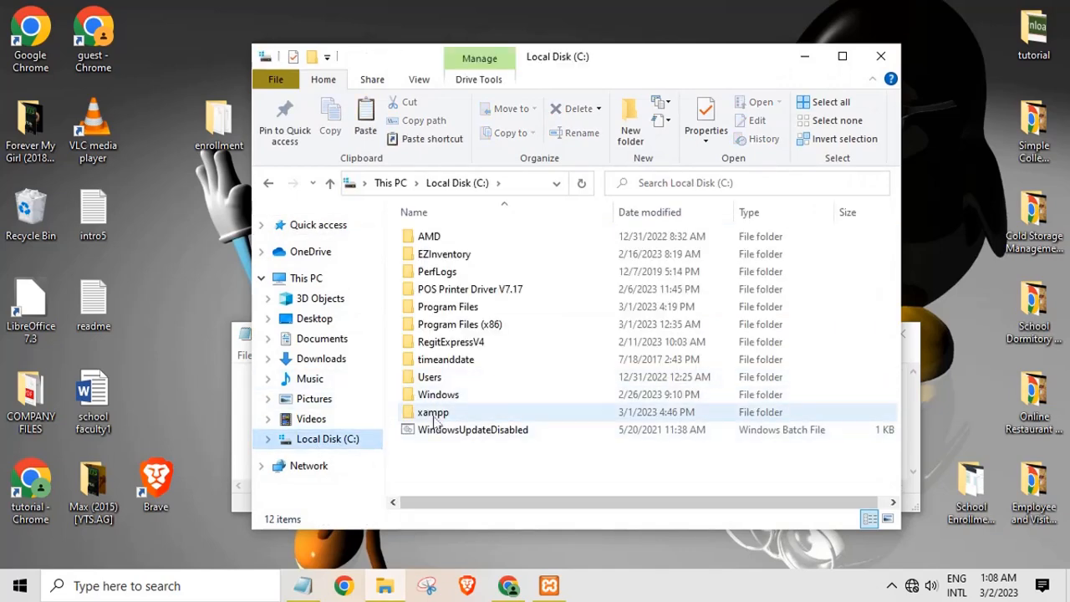
{"action": "double_click", "coordinate": [433, 412]}
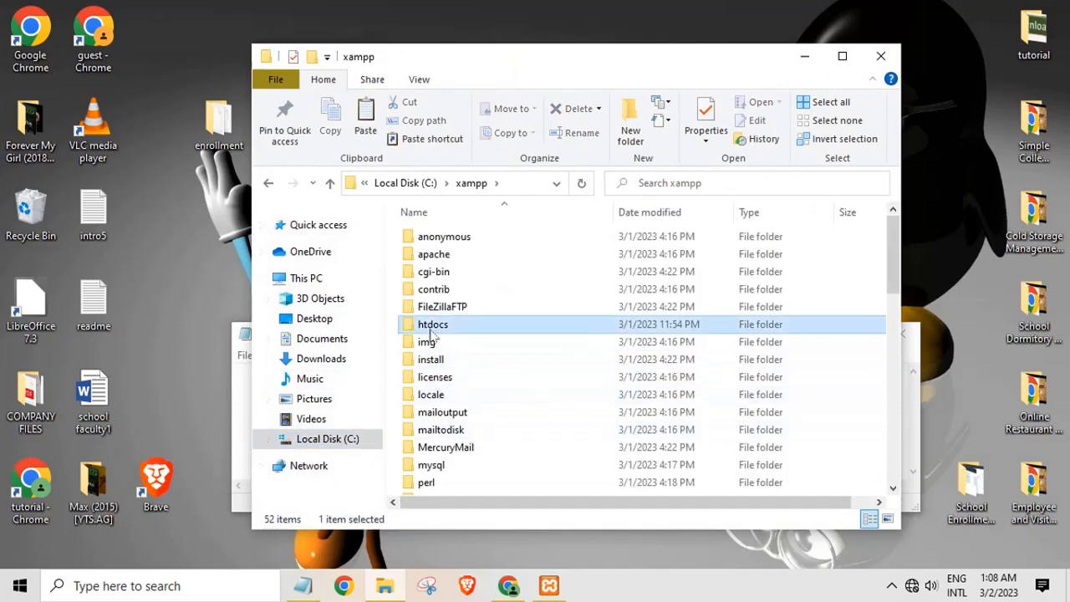
{"action": "double_click", "coordinate": [431, 326]}
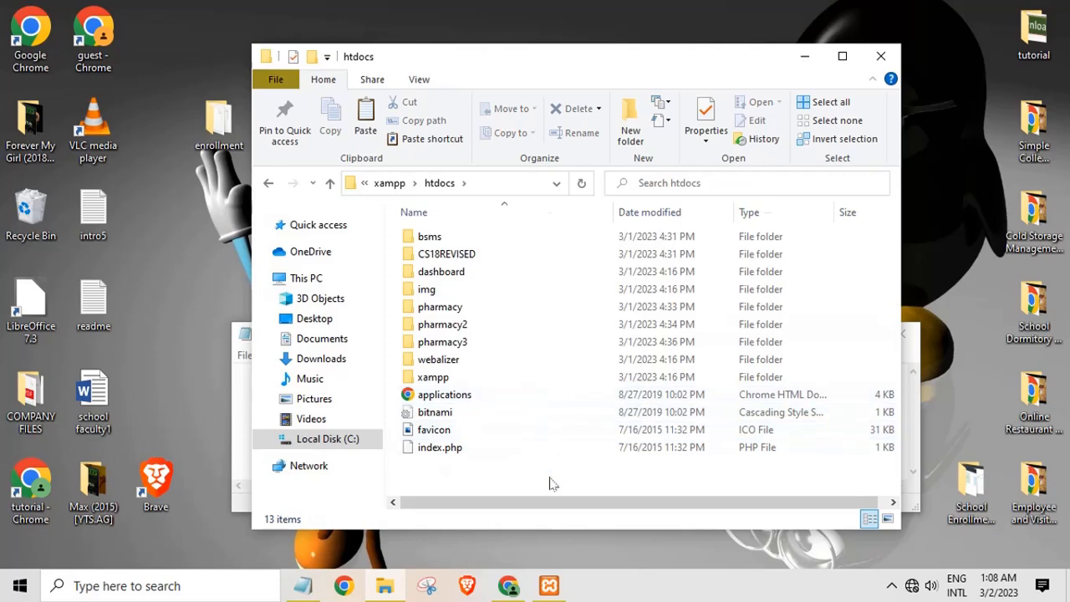
{"action": "right_click", "coordinate": [551, 483]}
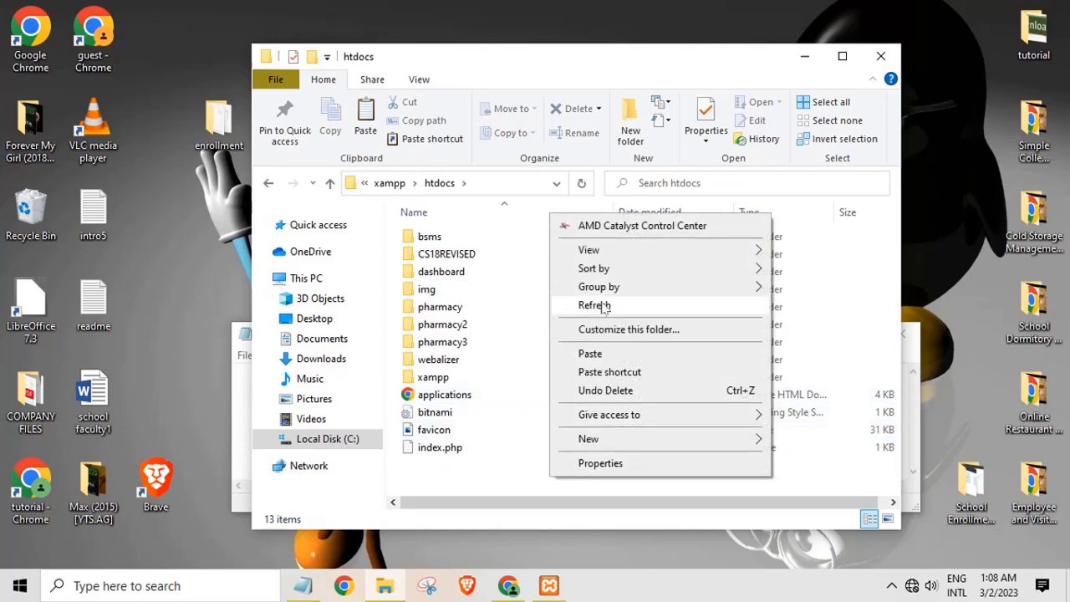
{"action": "left_click", "coordinate": [605, 355]}
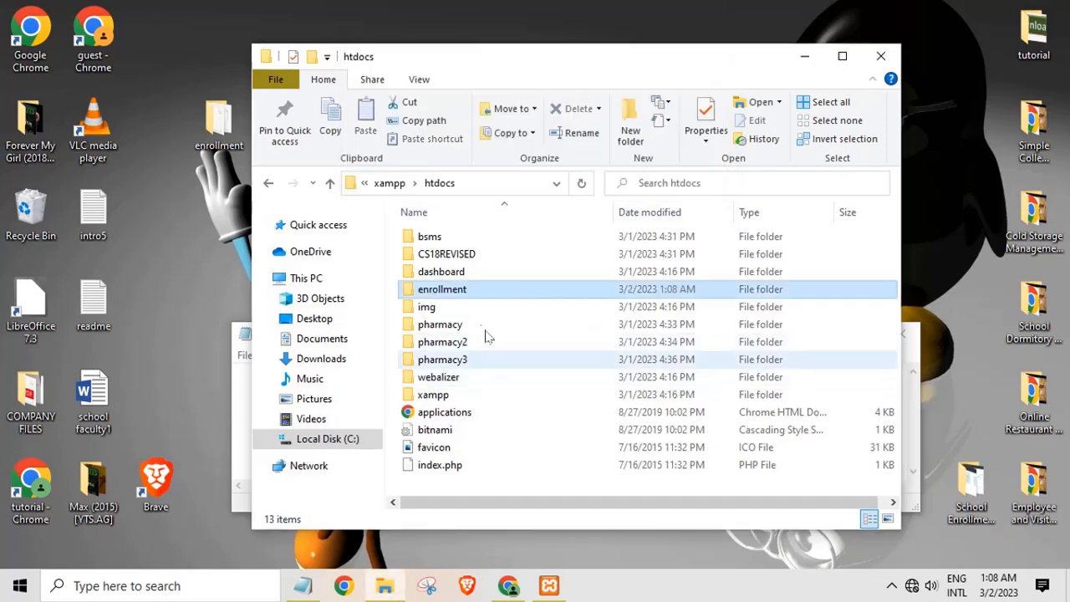
Open the copied enrollment folder in htdocs and copy its full address-bar path
{"action": "left_click", "coordinate": [484, 293]}
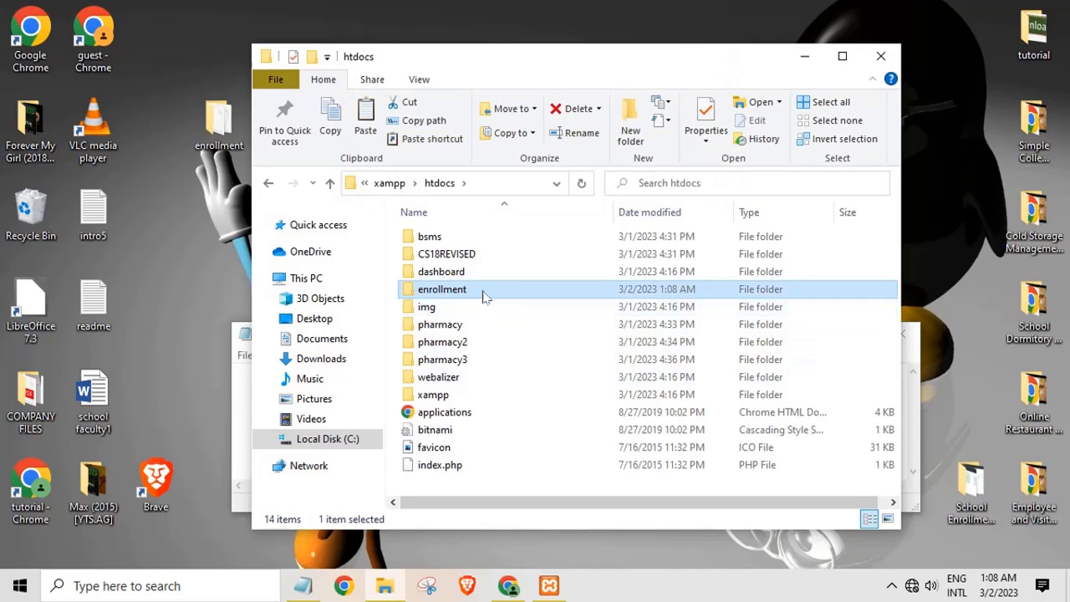
{"action": "double_click", "coordinate": [485, 292]}
{"action": "left_click", "coordinate": [525, 184]}
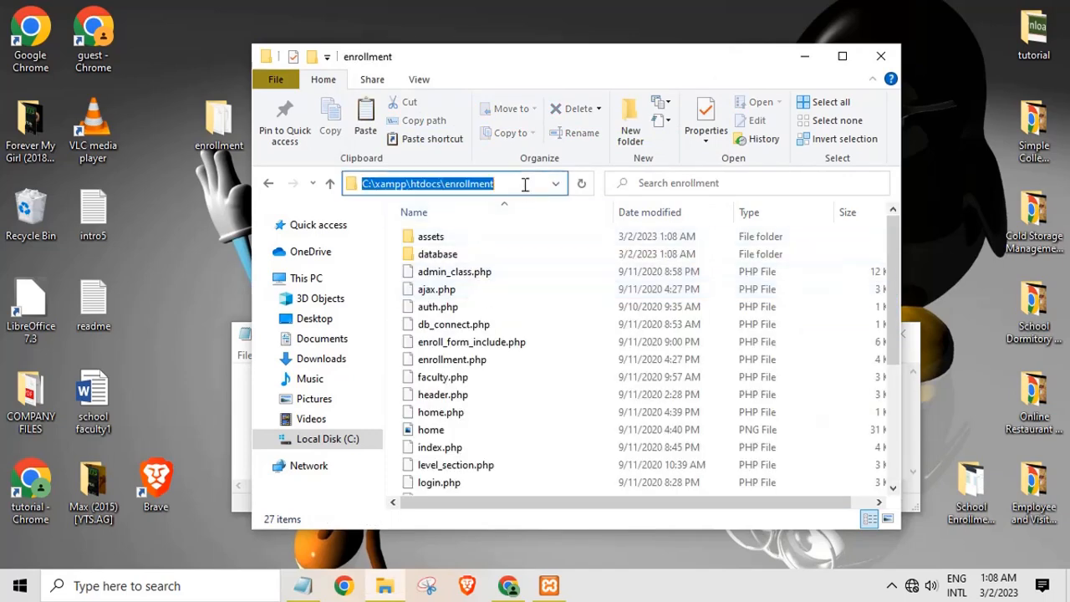
{"action": "right_click", "coordinate": [448, 184]}
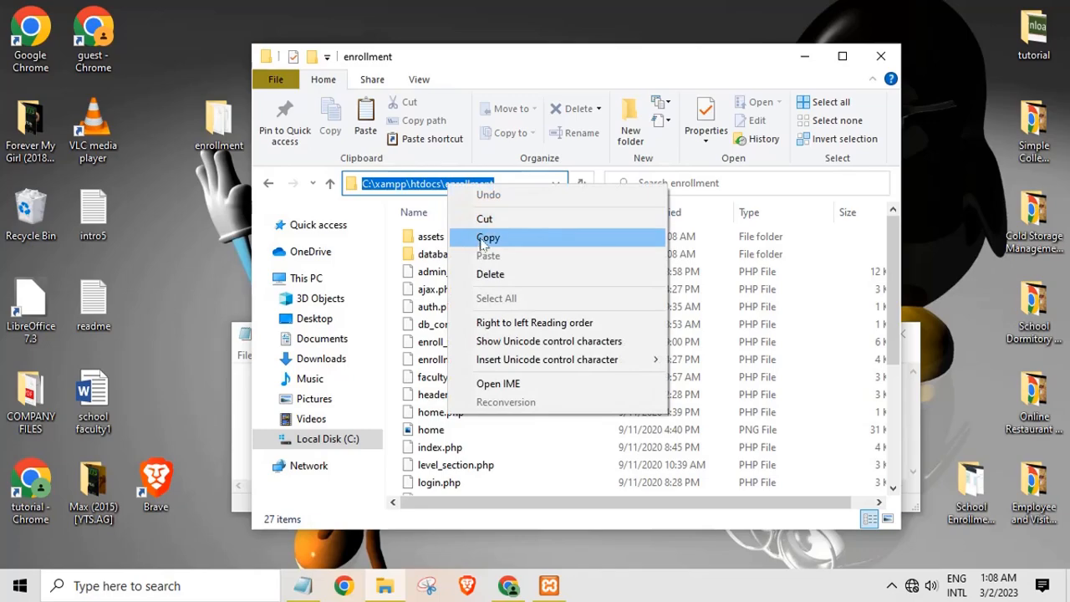
{"action": "left_click", "coordinate": [481, 236]}
{"action": "left_click", "coordinate": [507, 586]}
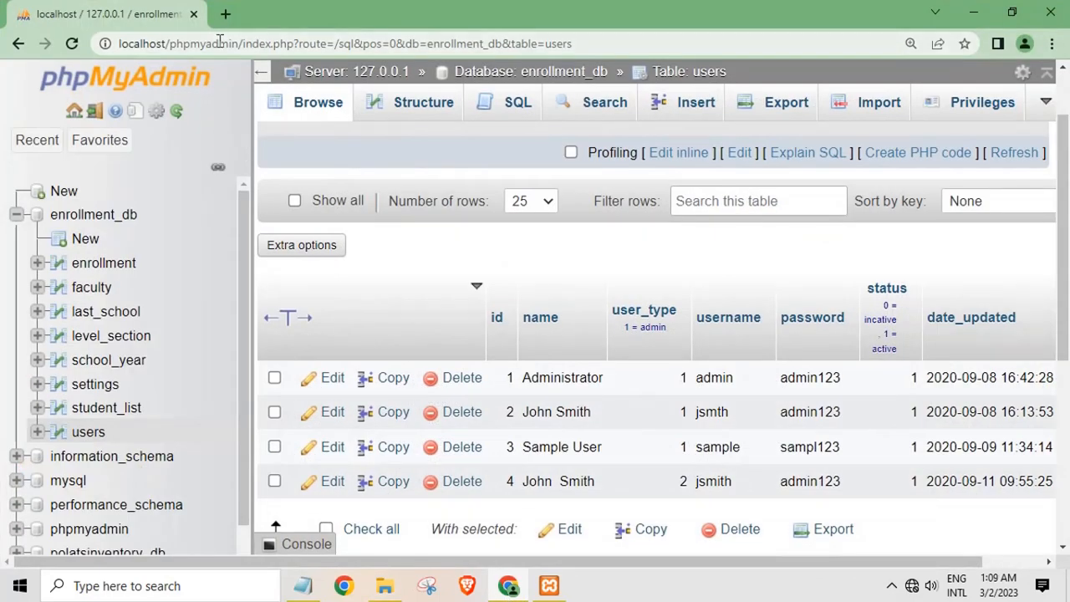
In a new tab, load the pasted path with C:\xampp\htdocs replaced by localhost
{"action": "left_click", "coordinate": [223, 14]}
{"action": "right_click", "coordinate": [220, 42]}
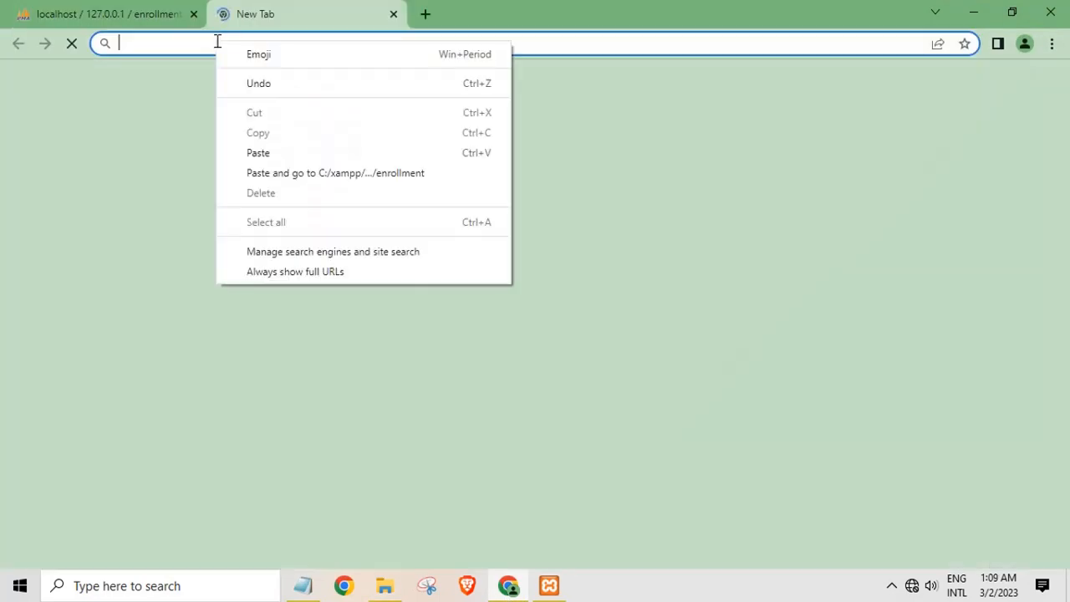
{"action": "left_click", "coordinate": [259, 153]}
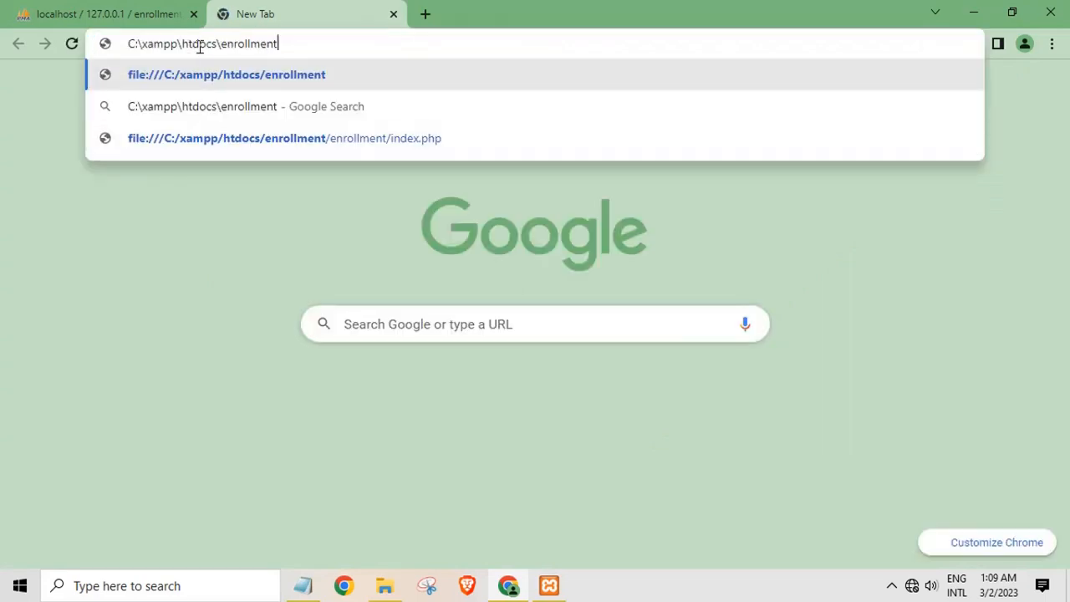
{"action": "left_click_drag", "start_coordinate": [217, 44], "coordinate": [3, 55]}
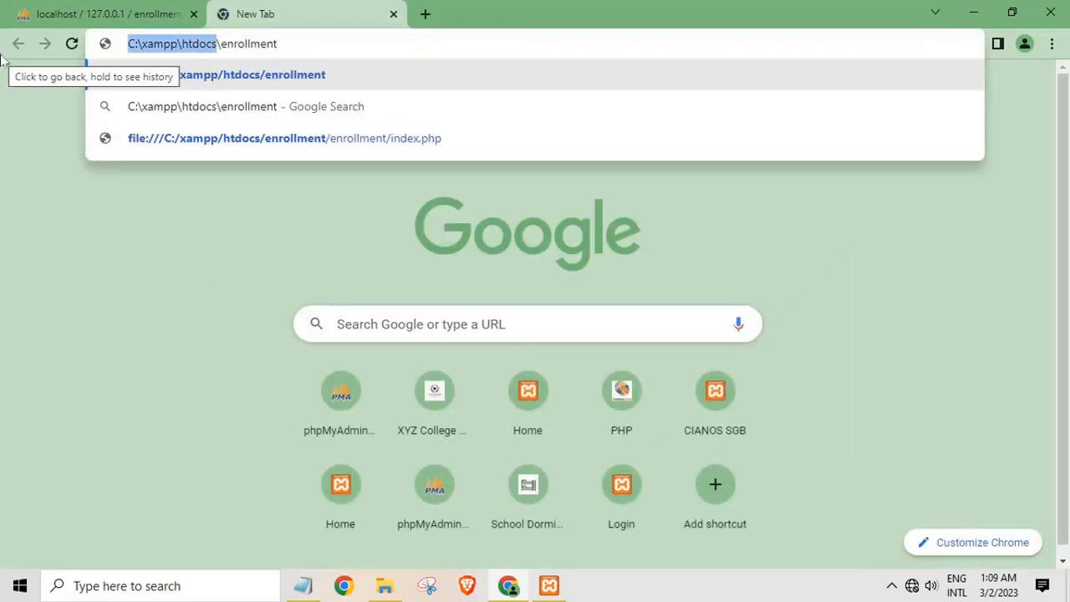
{"action": "key", "text": "BackSpace"}
{"action": "type", "text": "localhost"}
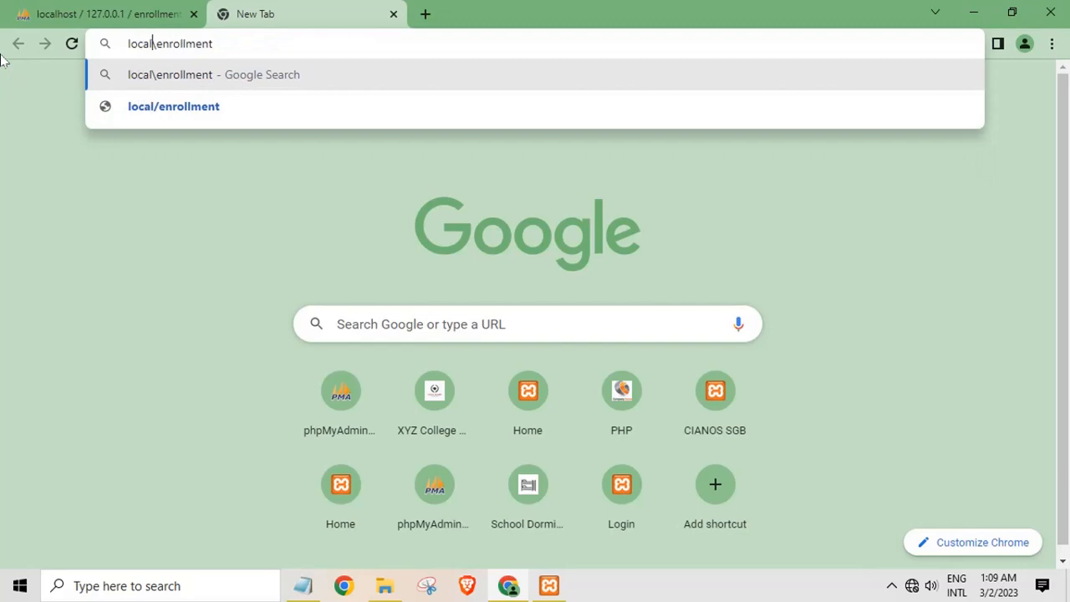
{"action": "key", "text": "Return"}
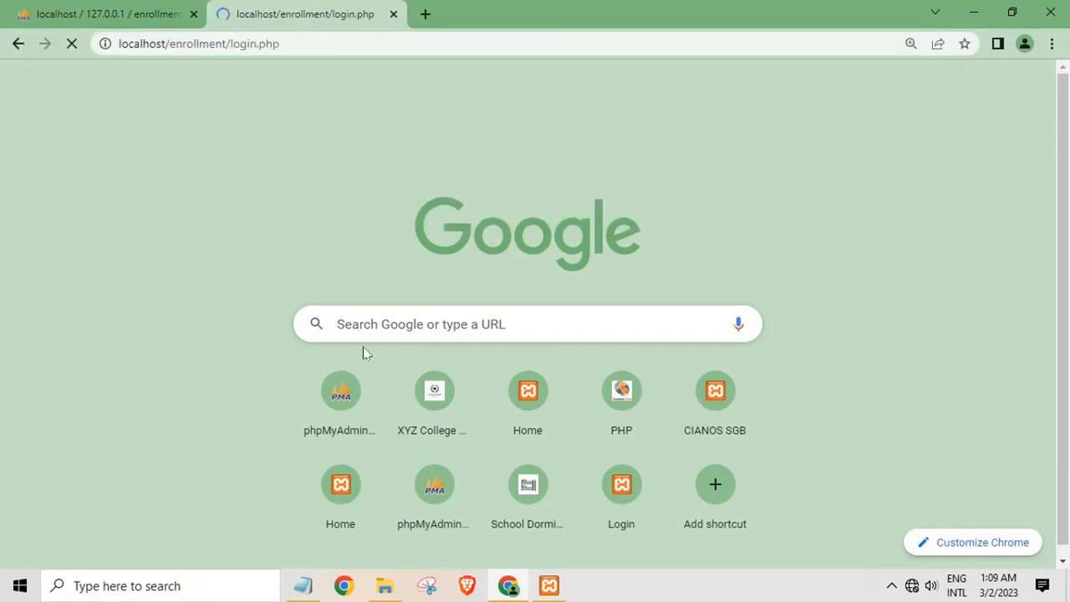
Return to the enrollment folder and bring up the actions for index.php
{"action": "left_click", "coordinate": [384, 585]}
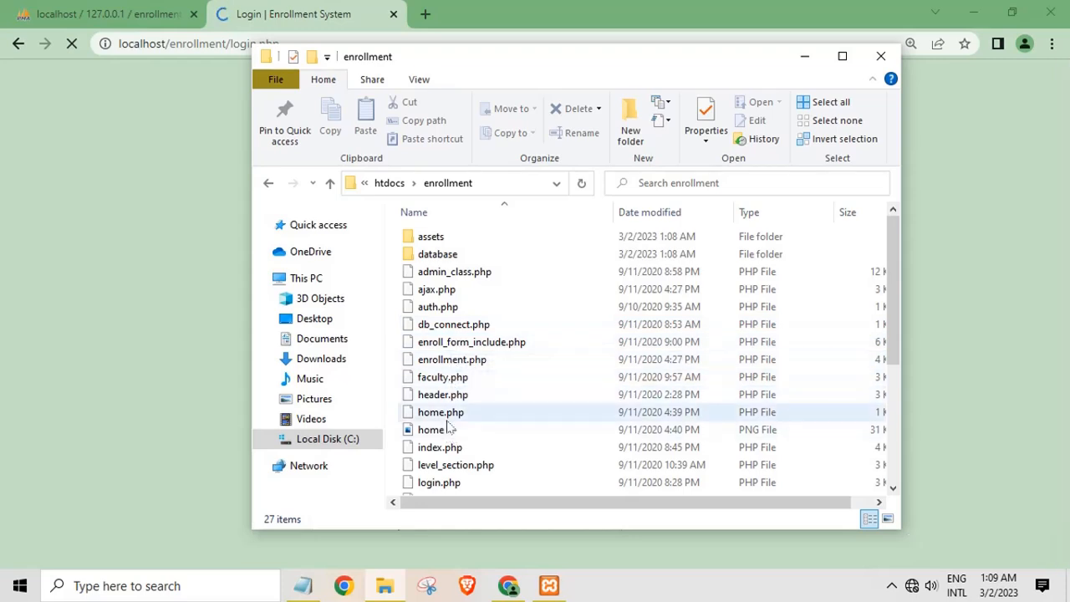
{"action": "left_click", "coordinate": [440, 447]}
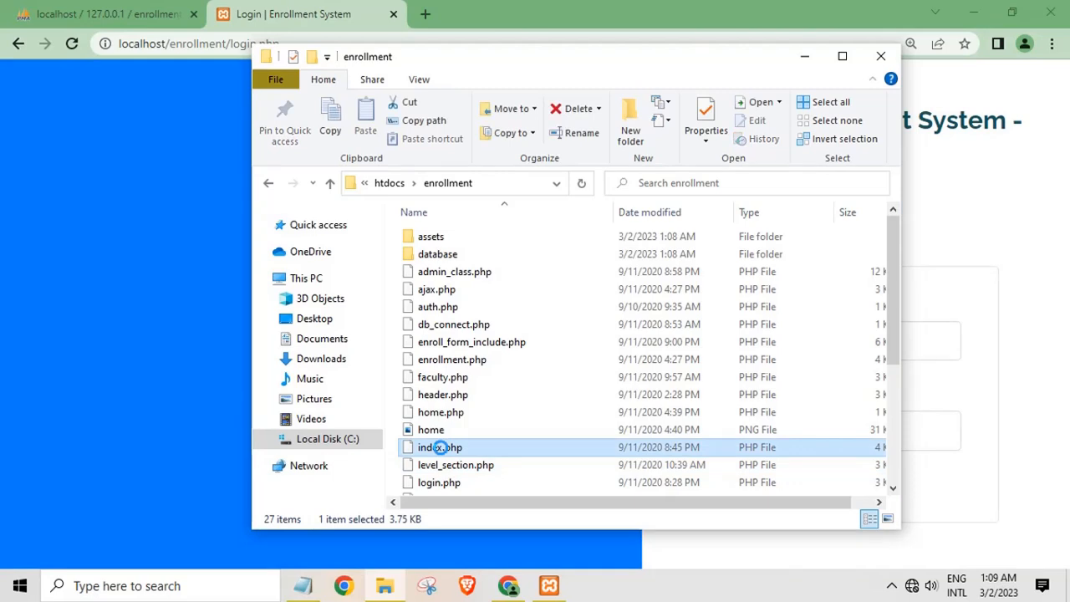
{"action": "right_click", "coordinate": [440, 444]}
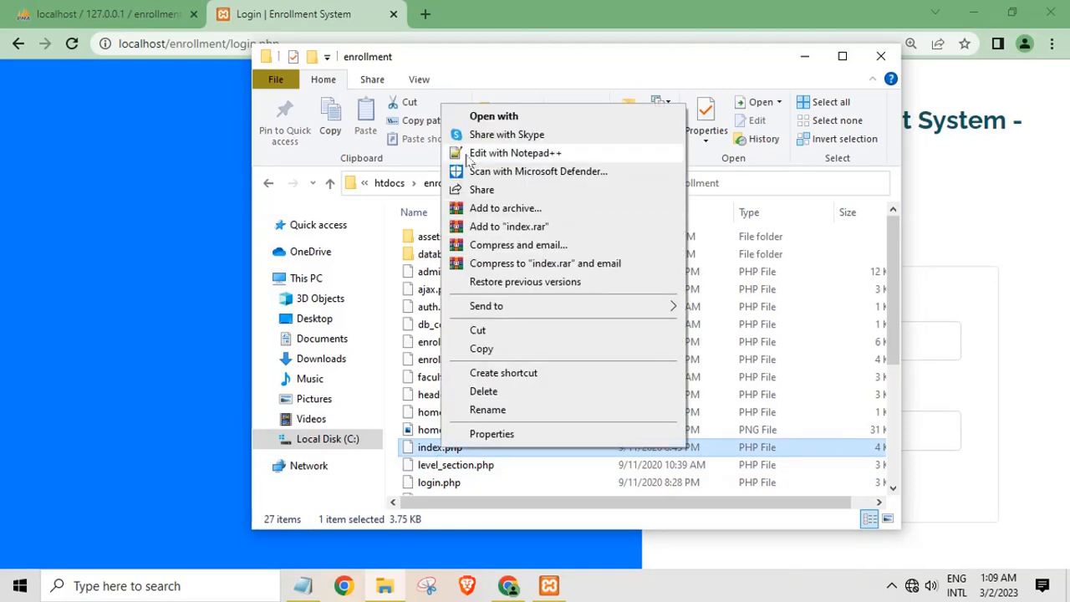
Edit index.php in Notepad++, launch it in Chrome, and load it as localhost/enrollment/index.php
{"action": "left_click", "coordinate": [501, 153]}
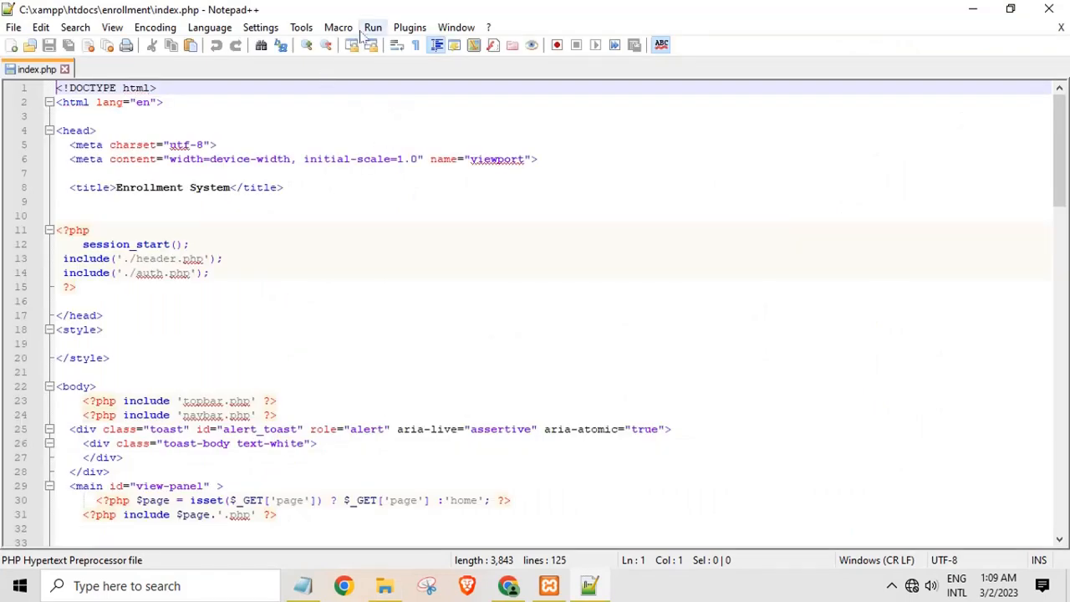
{"action": "left_click", "coordinate": [373, 27]}
{"action": "left_click", "coordinate": [408, 115]}
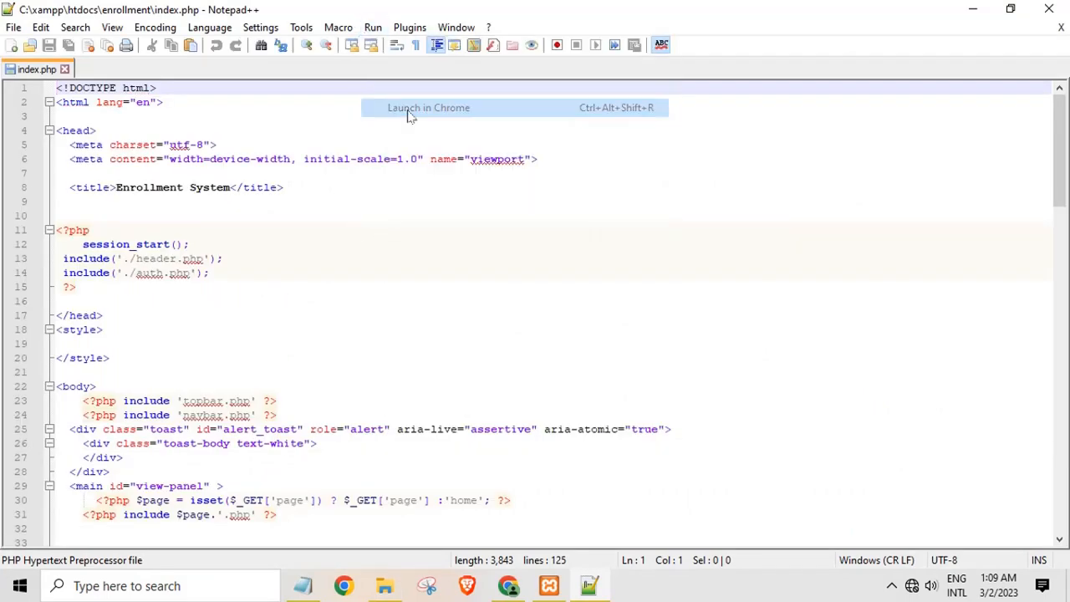
{"action": "left_click_drag", "start_coordinate": [240, 43], "coordinate": [3, 96]}
{"action": "key", "text": "BackSpace"}
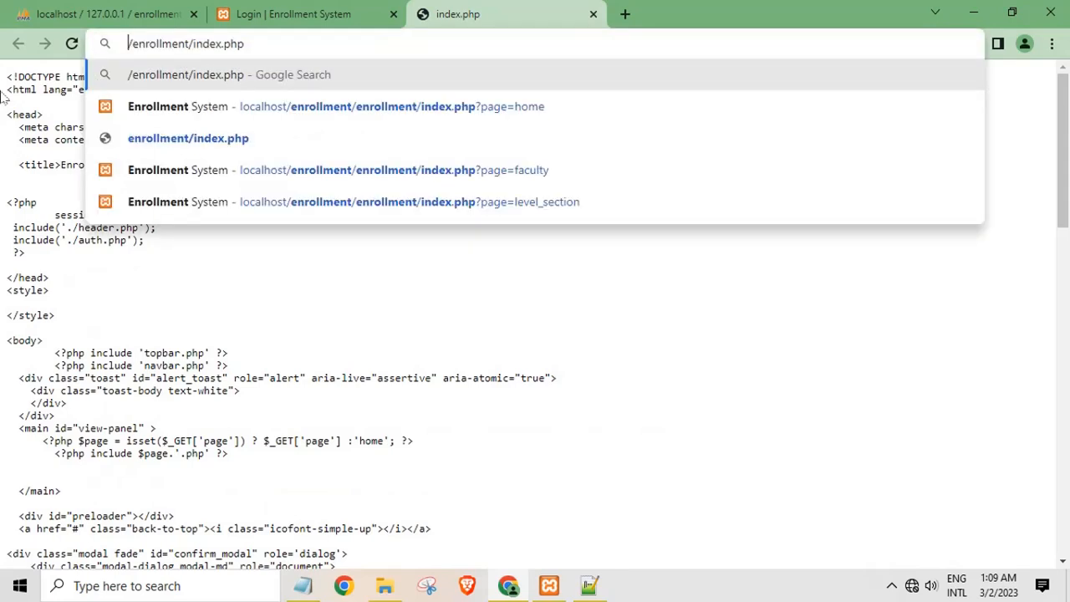
{"action": "type", "text": "loca"}
{"action": "type", "text": "lhost"}
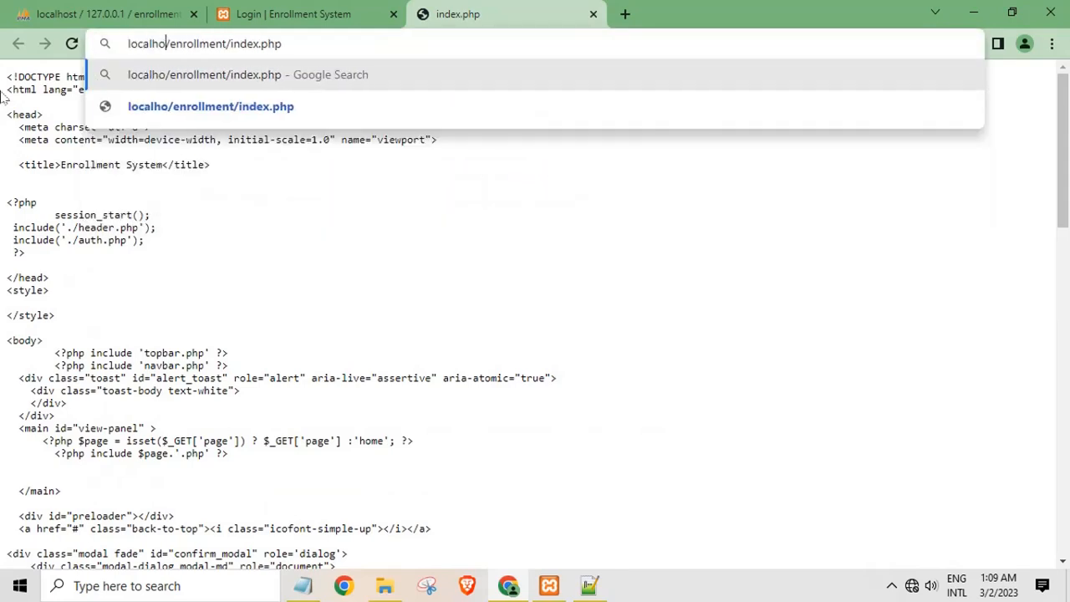
{"action": "key", "text": "Return"}
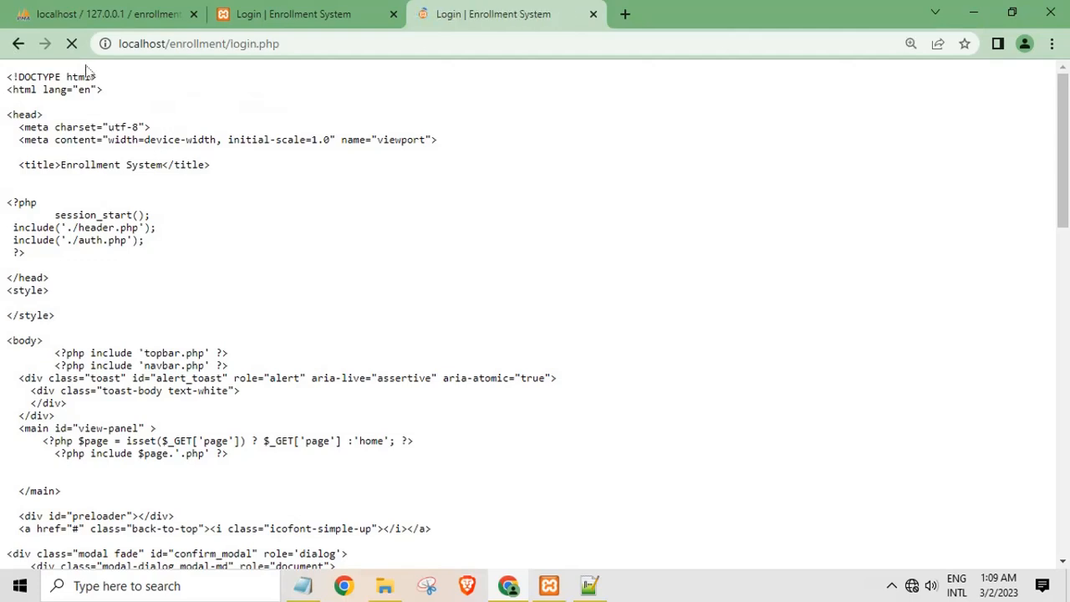
Close the older duplicate login tab, keeping one School Enrollment System login tab
{"action": "left_click", "coordinate": [346, 17]}
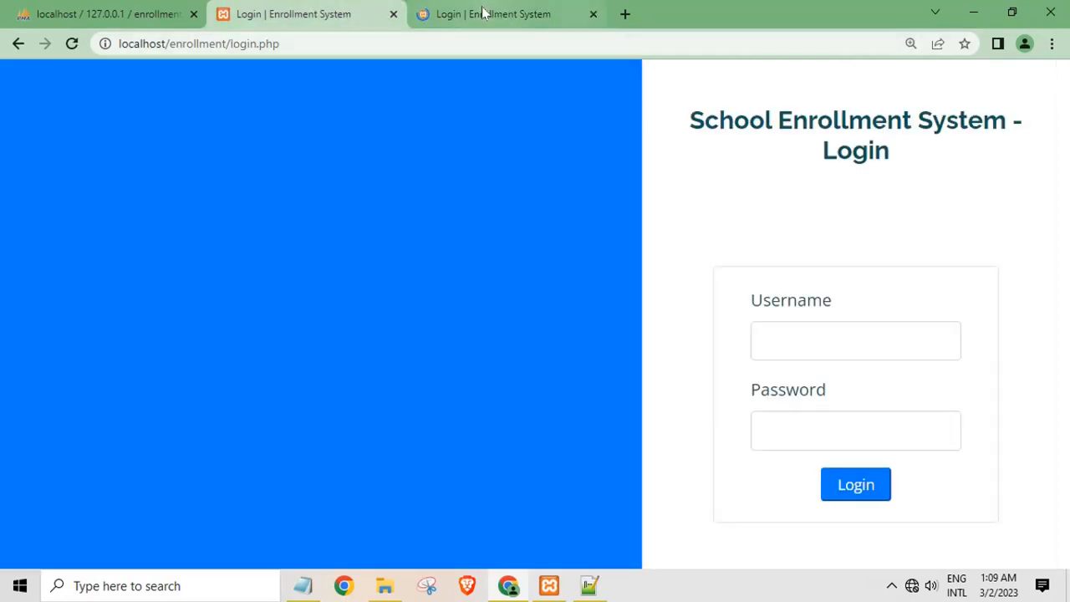
{"action": "left_click", "coordinate": [480, 13]}
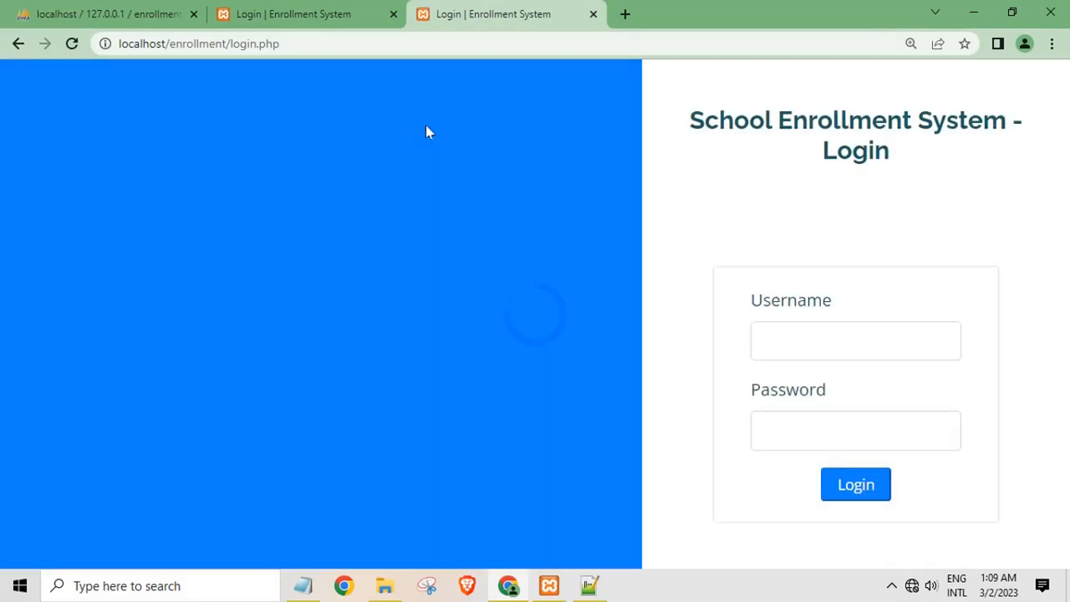
{"action": "left_click", "coordinate": [376, 11]}
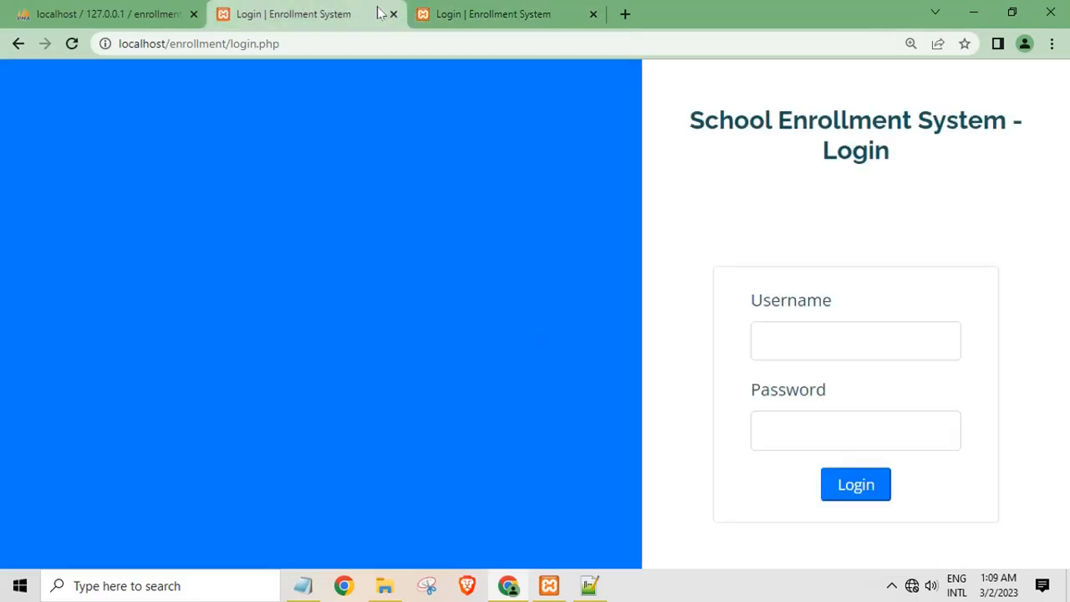
{"action": "left_click", "coordinate": [392, 14]}
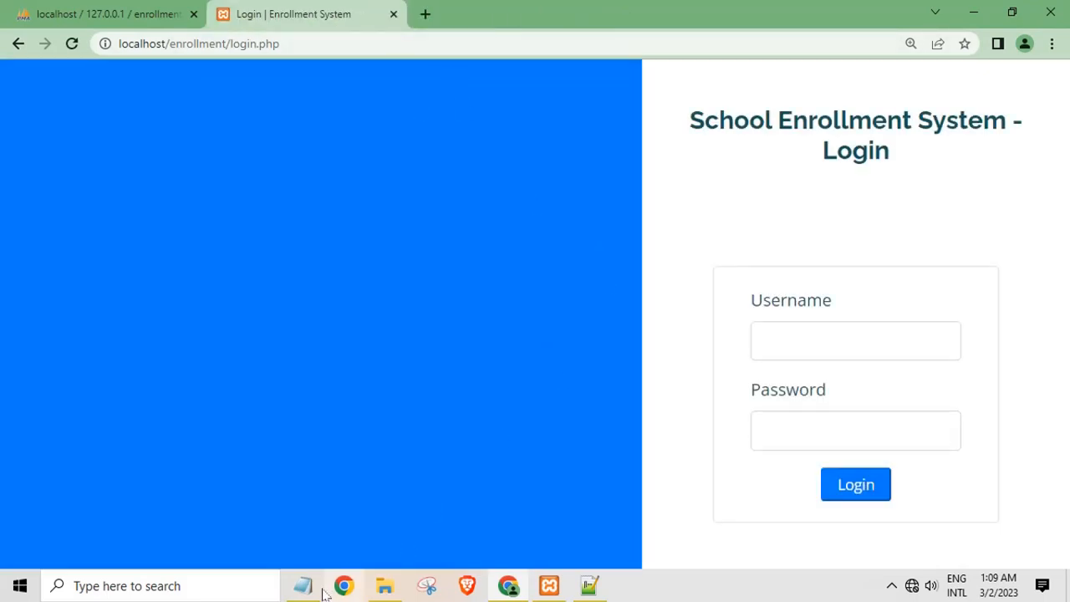
Check the login details in Notepad, then sign in with username admin and its password
{"action": "left_click", "coordinate": [307, 587]}
{"action": "type", "text": "admin123"}
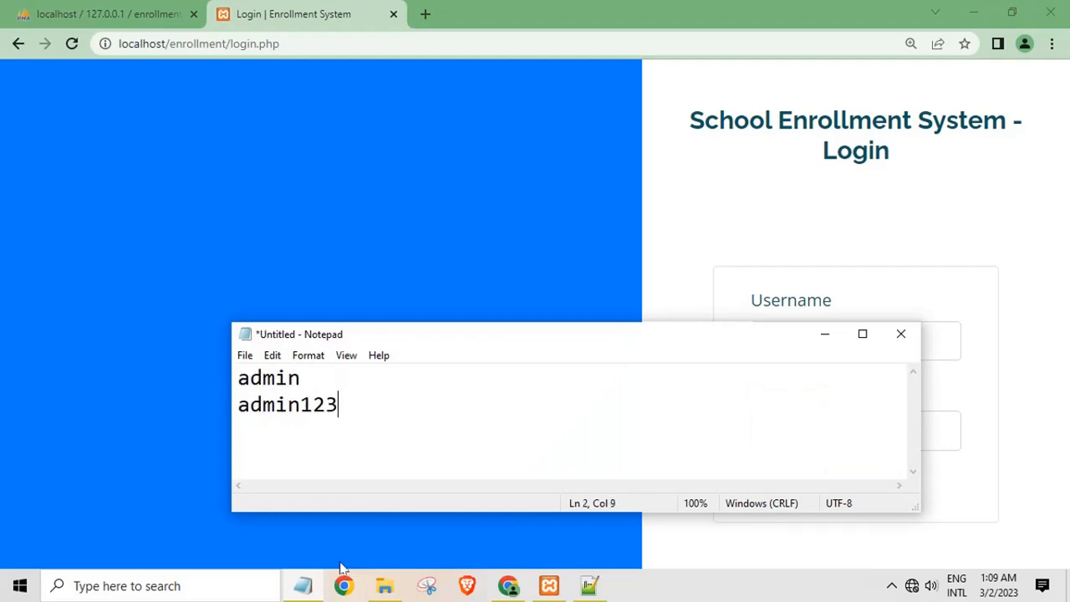
{"action": "left_click", "coordinate": [837, 338]}
{"action": "left_click", "coordinate": [839, 337]}
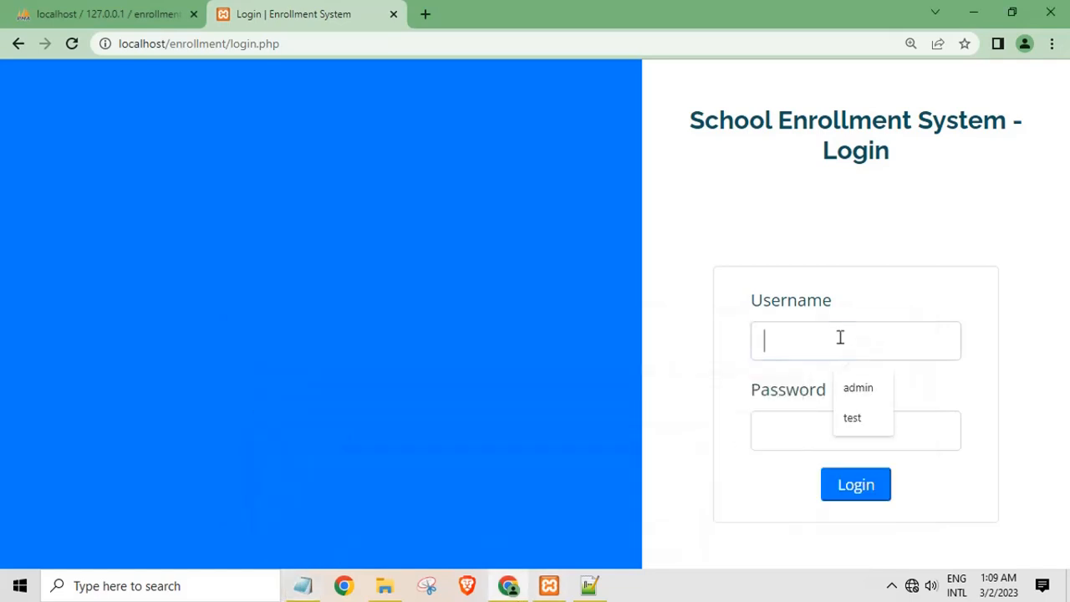
{"action": "type", "text": "admin"}
{"action": "key", "text": "Tab"}
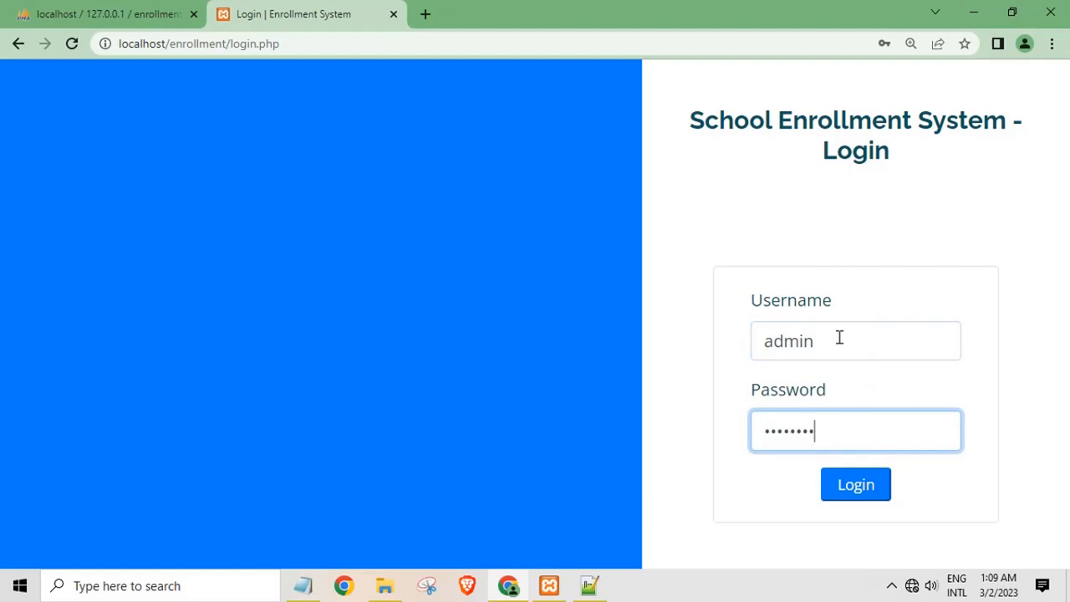
{"action": "key", "text": "Return"}
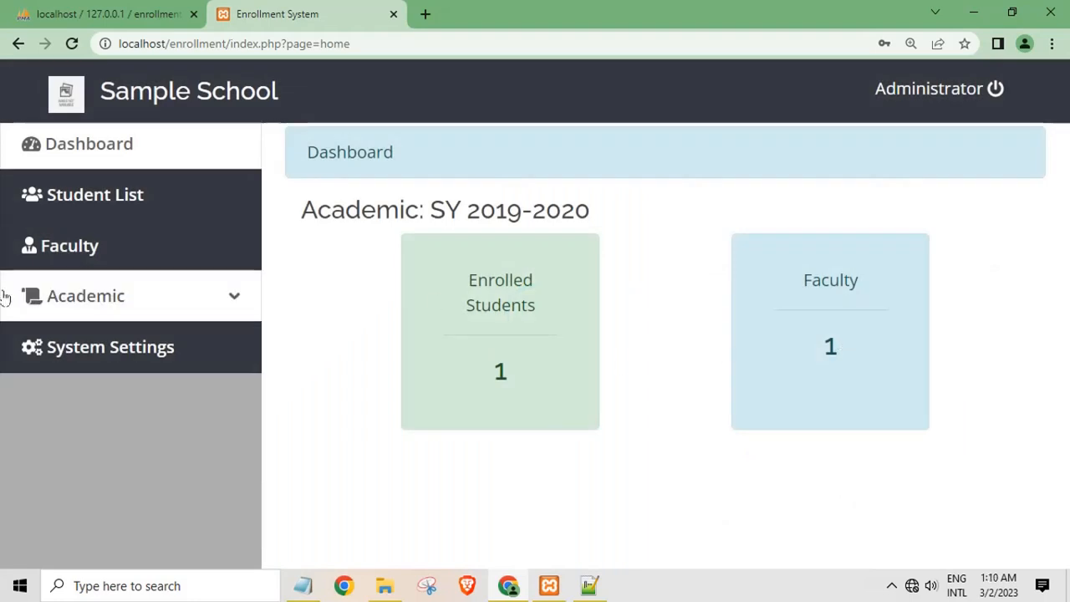
Look through the student list, Faculty, Level and Section, and school year pages
{"action": "left_click", "coordinate": [209, 307]}
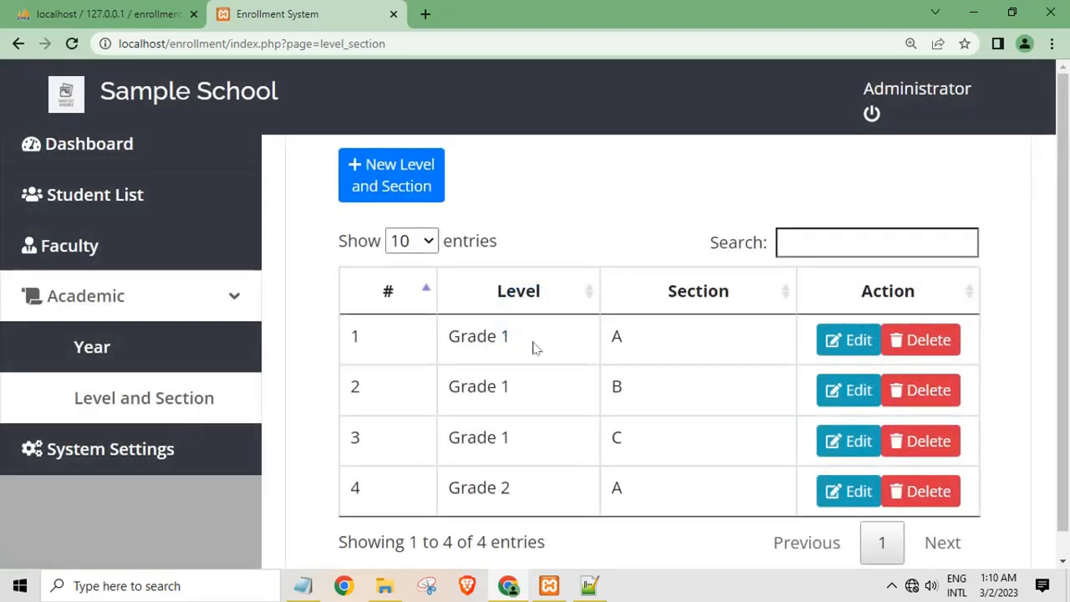
{"action": "left_click", "coordinate": [148, 193]}
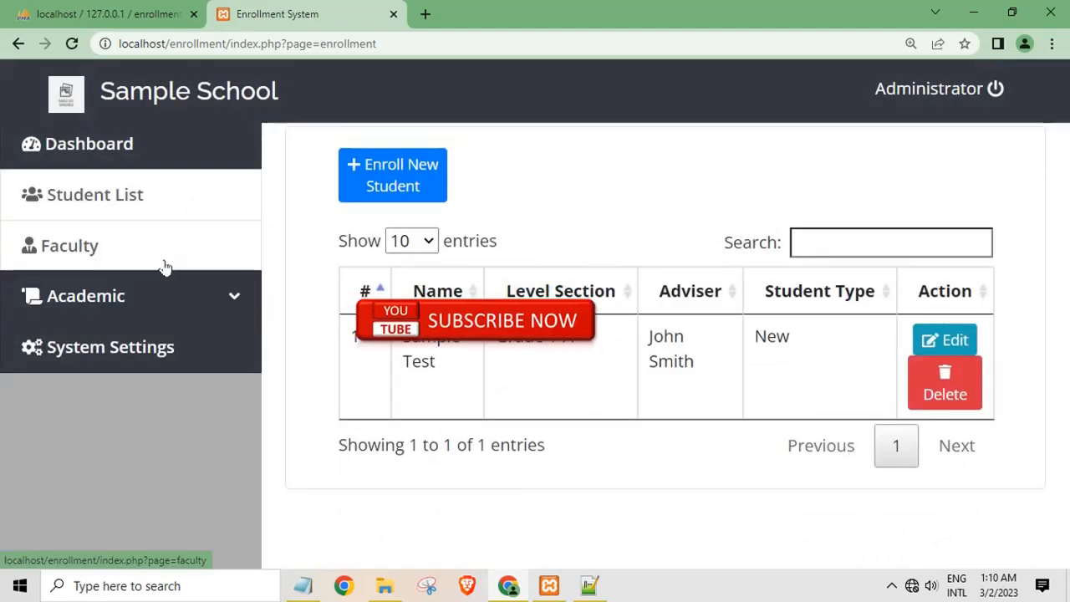
{"action": "left_click", "coordinate": [165, 266]}
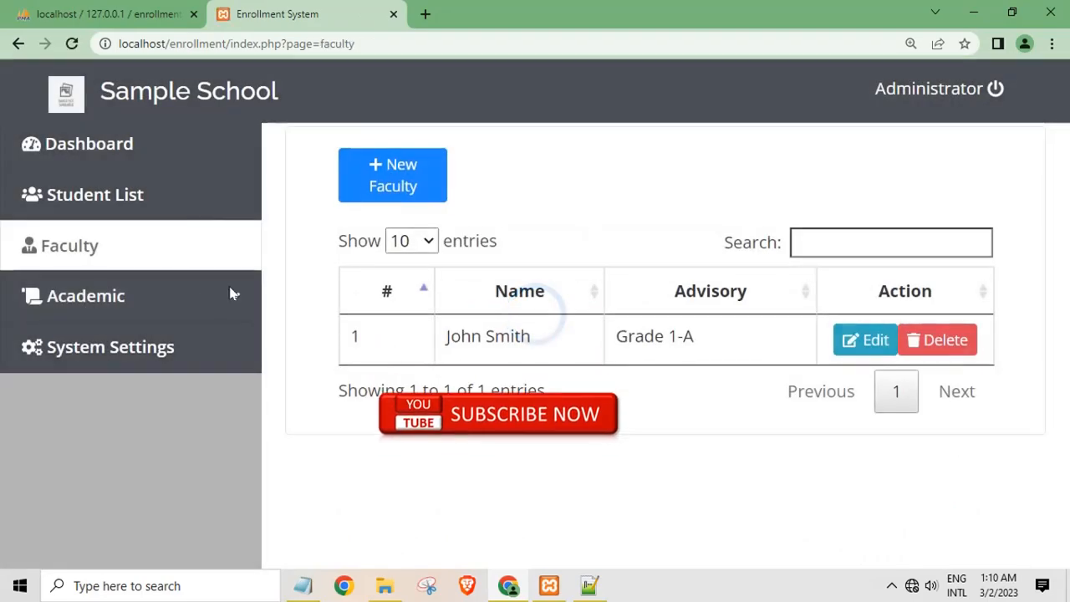
{"action": "left_click", "coordinate": [172, 305]}
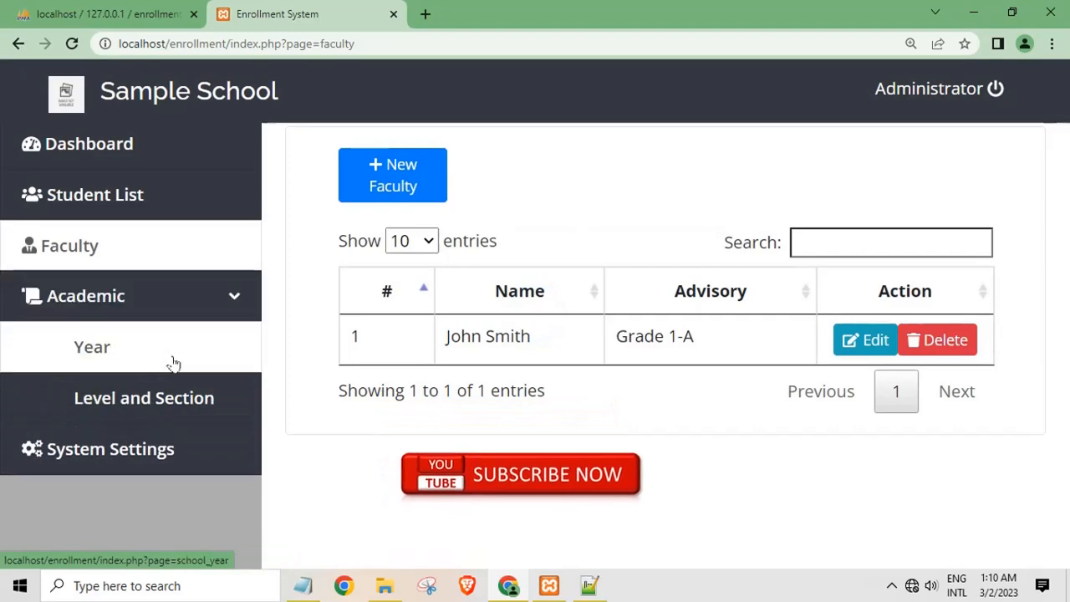
{"action": "left_click", "coordinate": [180, 395]}
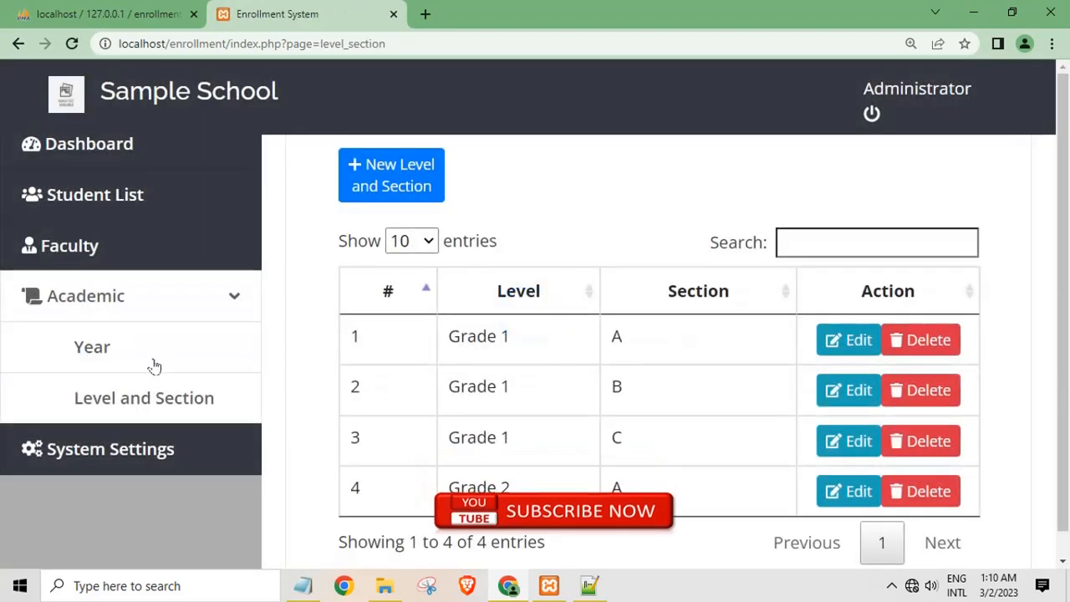
{"action": "left_click", "coordinate": [153, 363]}
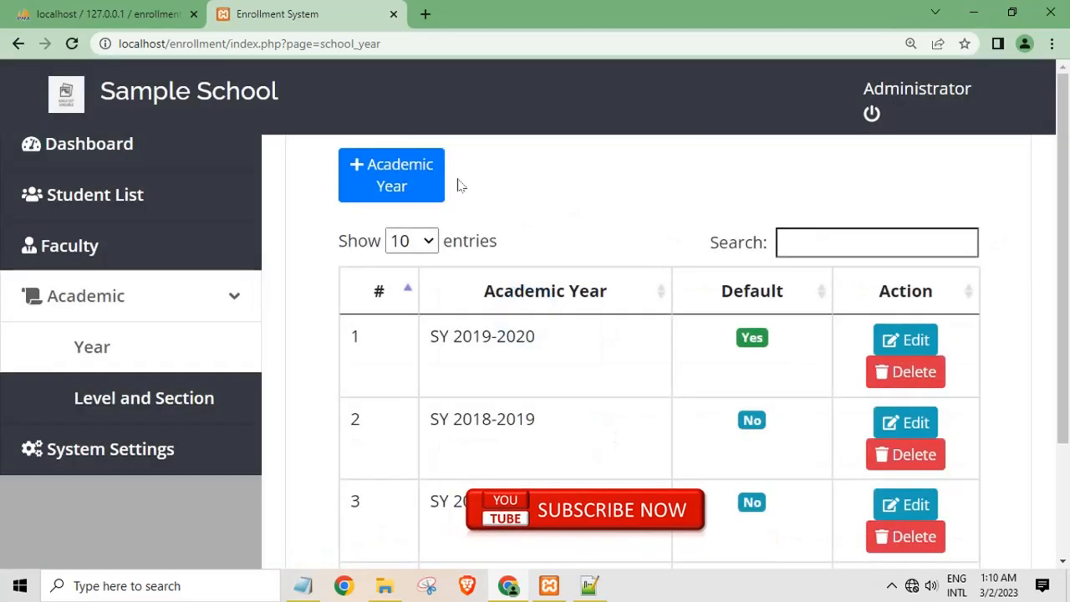
Cancel the New Academic Year form and go to the Level and Section list
{"action": "left_click", "coordinate": [425, 185]}
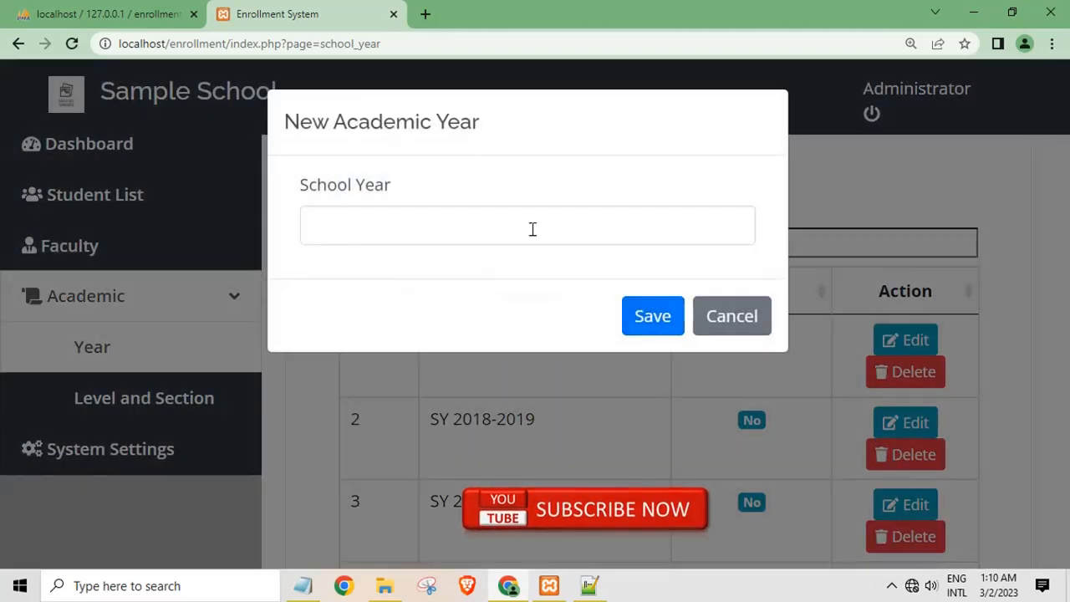
{"action": "left_click", "coordinate": [532, 229]}
{"action": "left_click", "coordinate": [761, 335]}
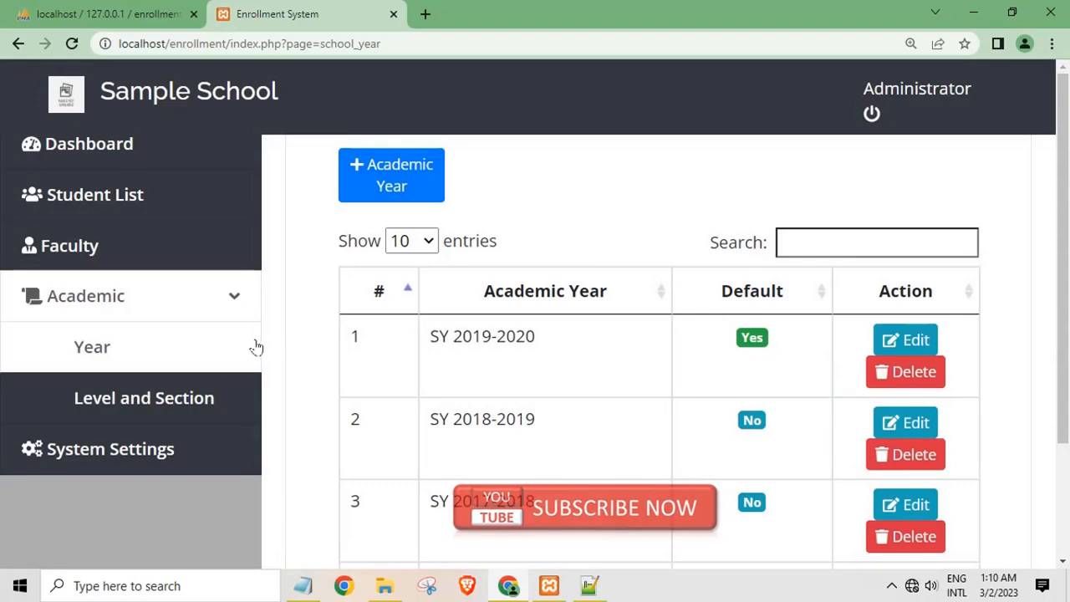
{"action": "left_click", "coordinate": [212, 395]}
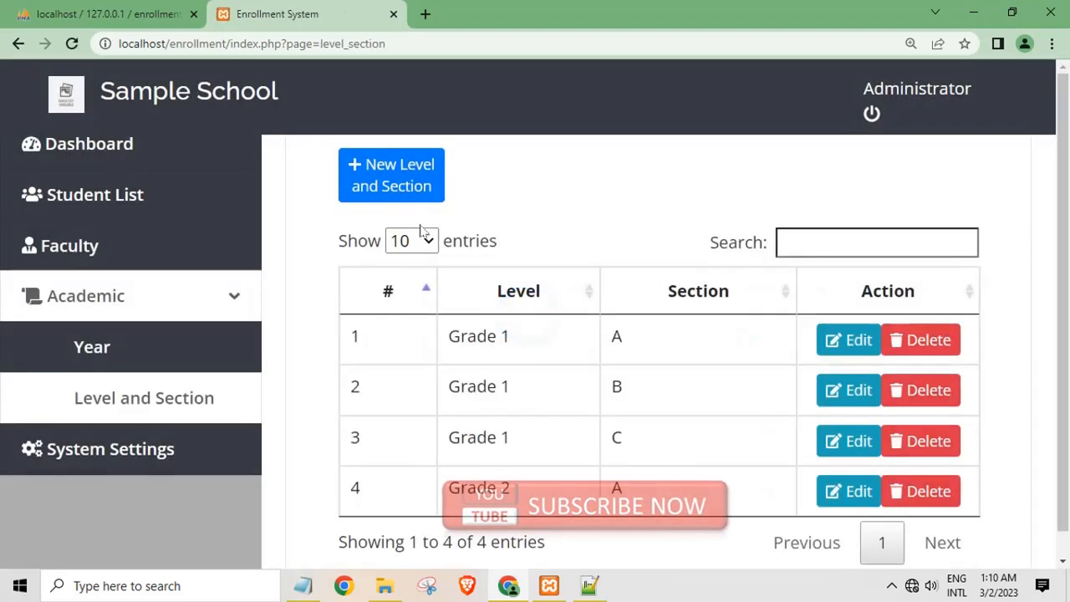
Add a new level and section, both named 'test', and save it
{"action": "left_click", "coordinate": [422, 196]}
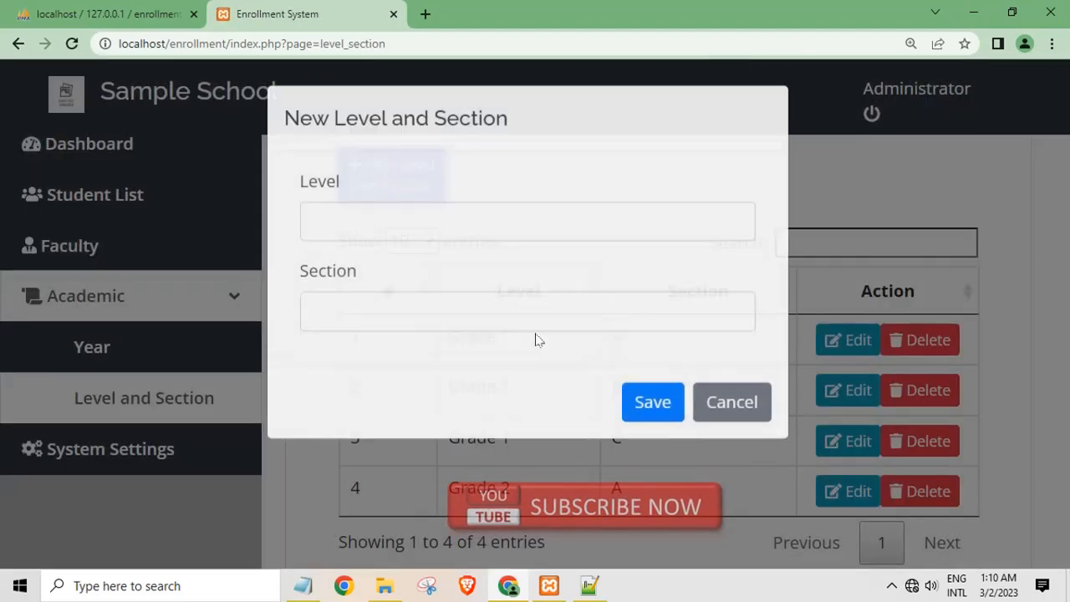
{"action": "left_click", "coordinate": [369, 232]}
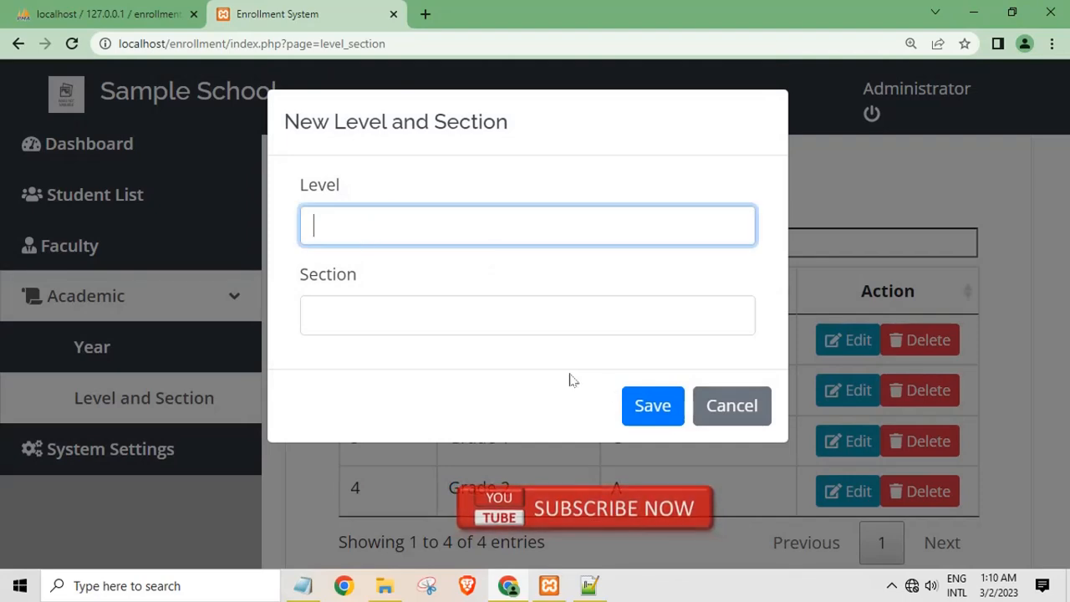
{"action": "left_click", "coordinate": [734, 406]}
{"action": "left_click", "coordinate": [433, 195]}
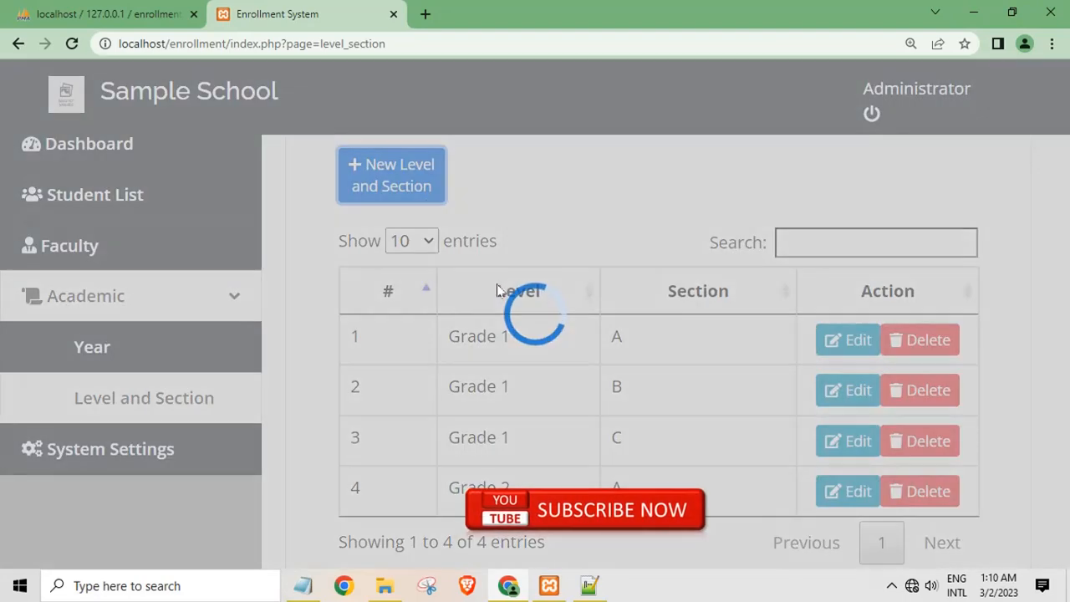
{"action": "left_click", "coordinate": [453, 229]}
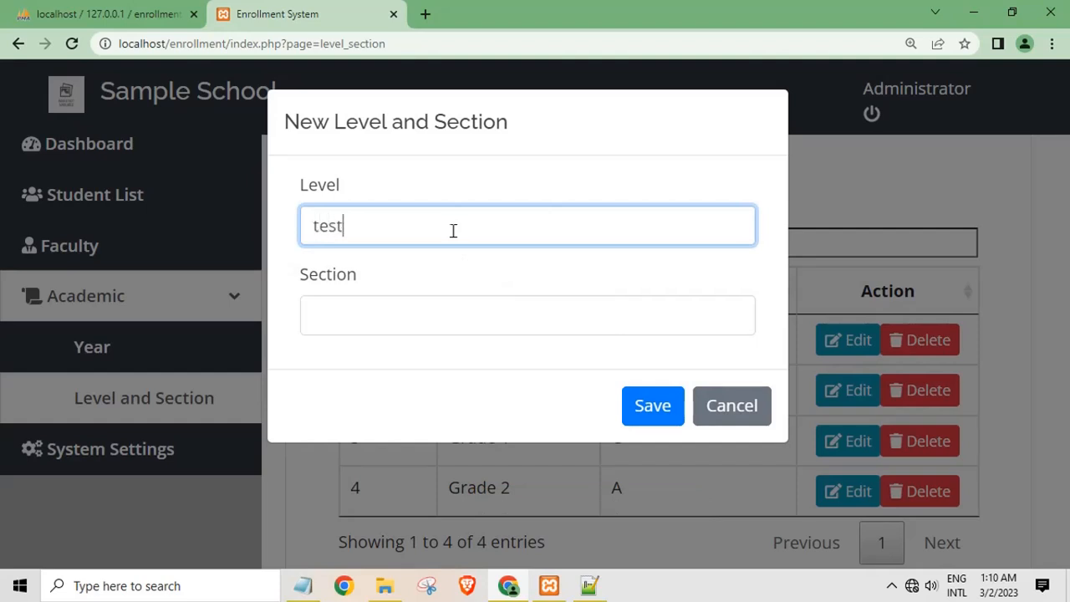
{"action": "left_click", "coordinate": [439, 330]}
{"action": "type", "text": "test"}
{"action": "left_click", "coordinate": [637, 413]}
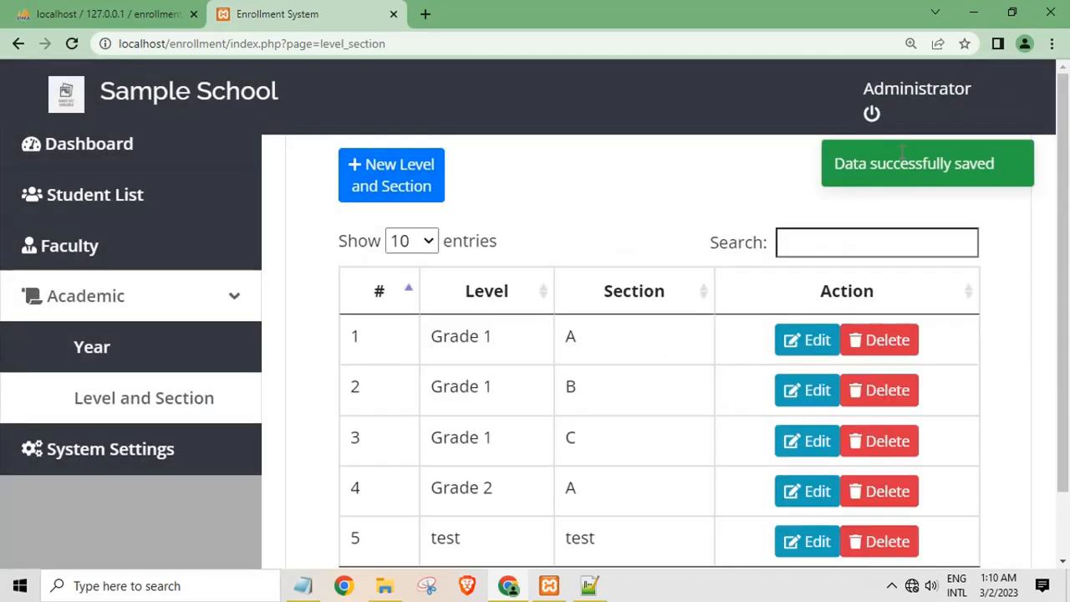
Delete the test entry in row 5, leaving the original four entries
{"action": "scroll", "coordinate": [611, 305], "scroll_direction": "down", "scroll_amount": 1}
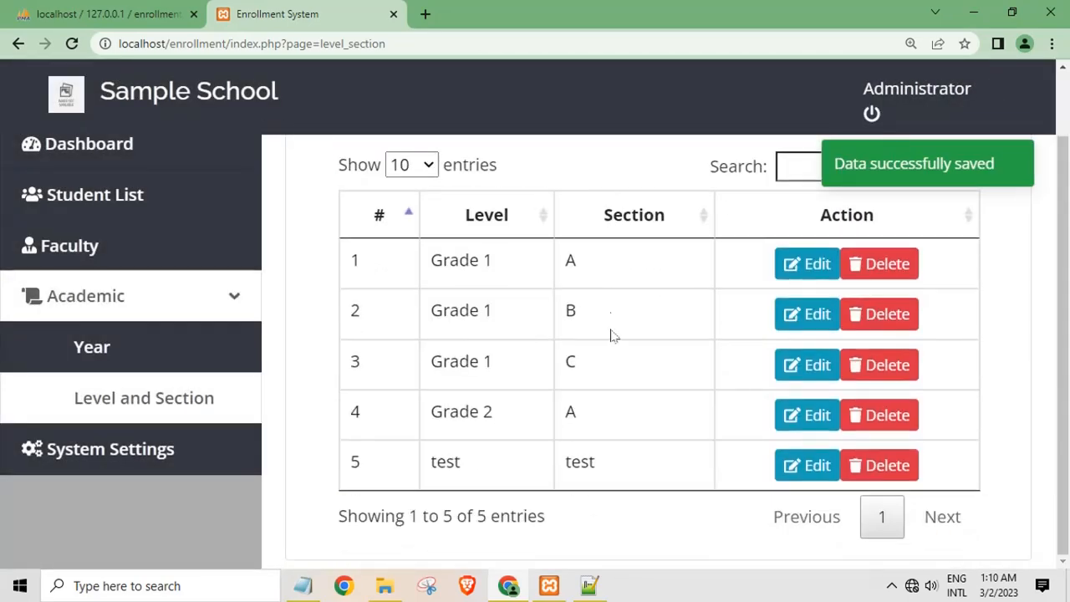
{"action": "left_click", "coordinate": [888, 476]}
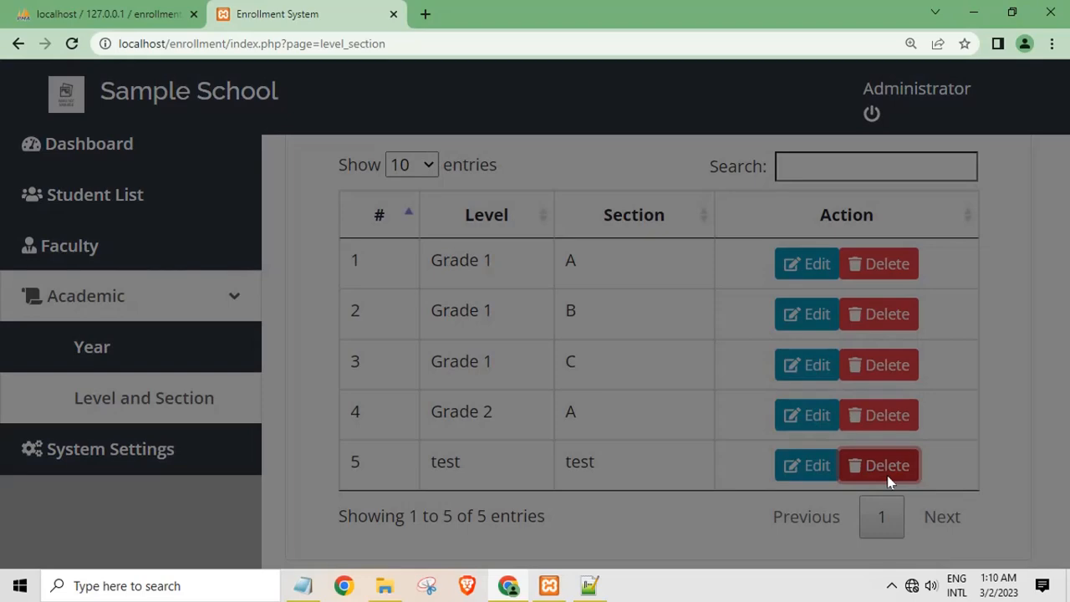
{"action": "left_click", "coordinate": [628, 262]}
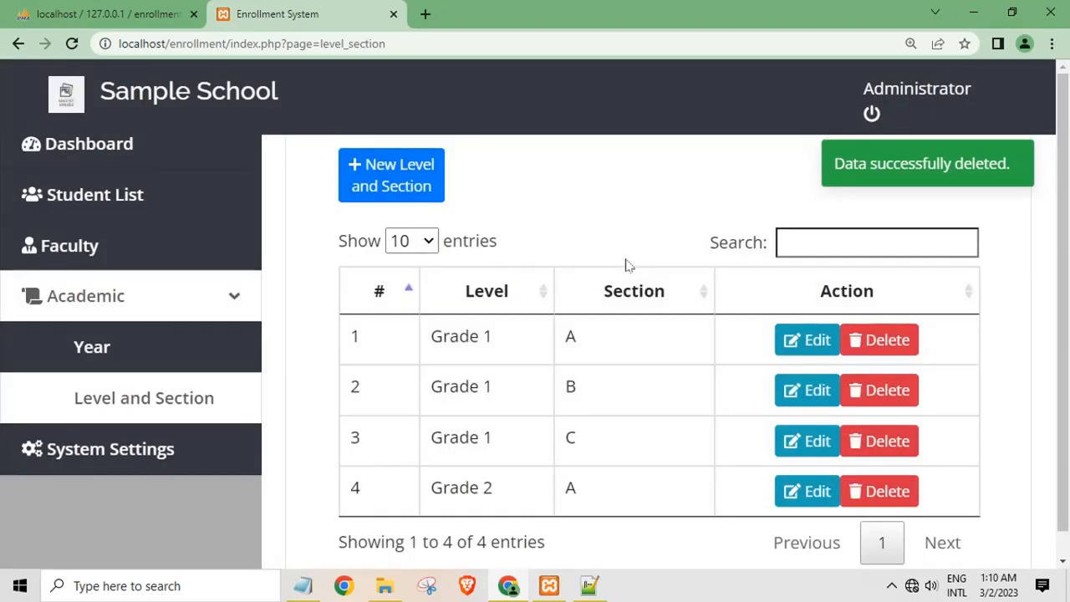
Set the System Settings logo to Apple-Mac-Light-Wallpaper-1920x1200.jpg from Saved Pictures and save
{"action": "left_click", "coordinate": [112, 454]}
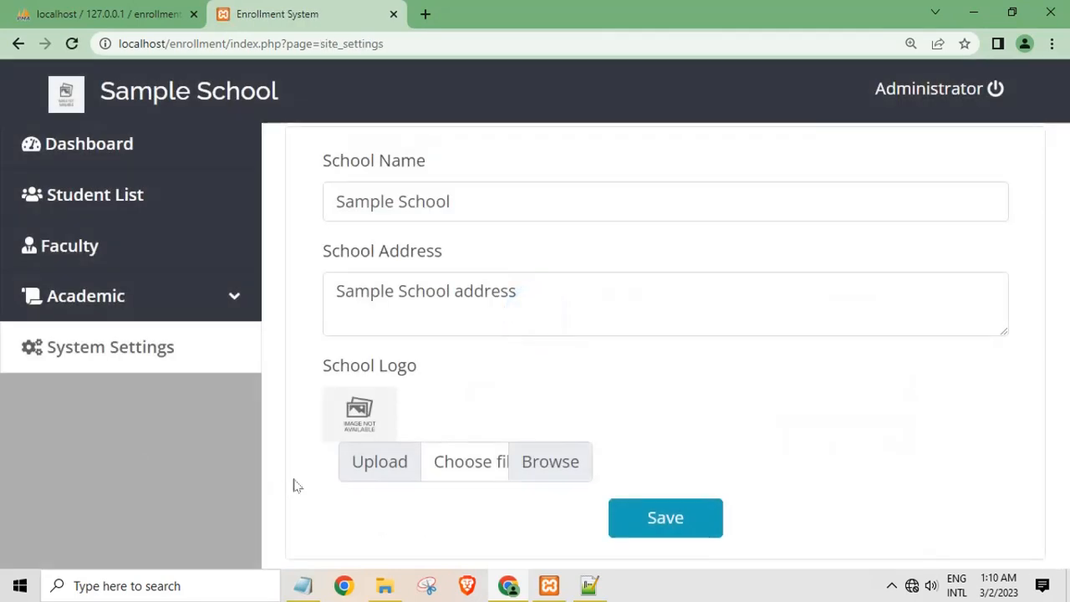
{"action": "left_click", "coordinate": [441, 324]}
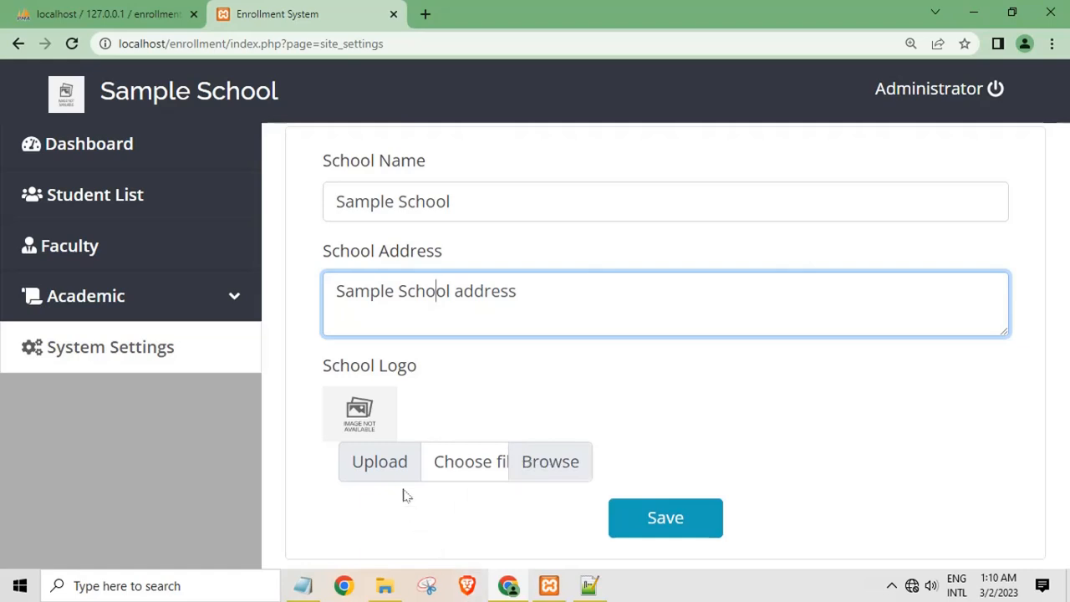
{"action": "left_click", "coordinate": [395, 466]}
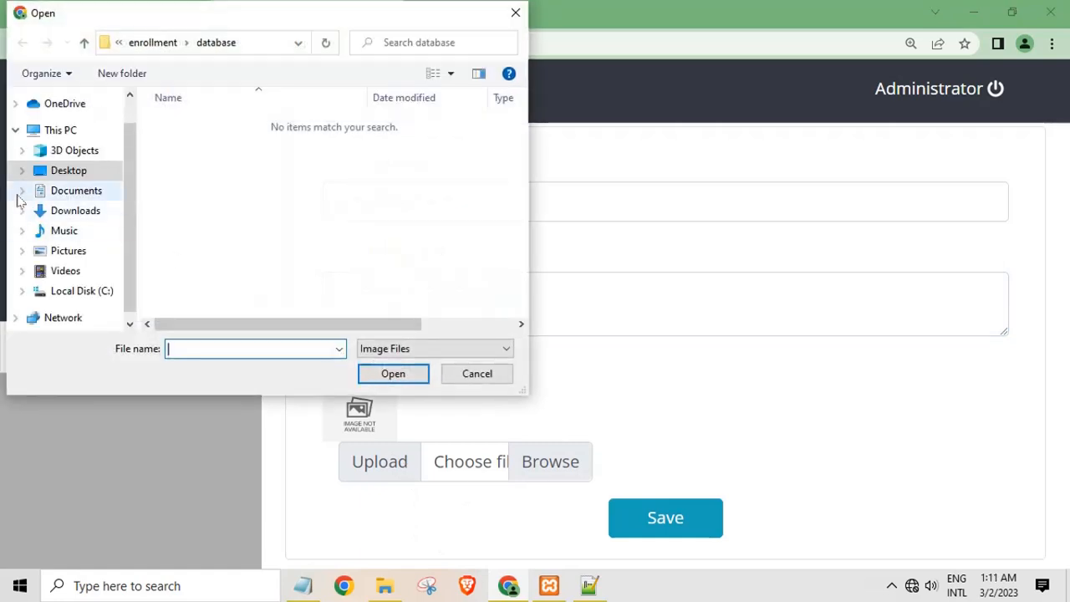
{"action": "left_click", "coordinate": [75, 253]}
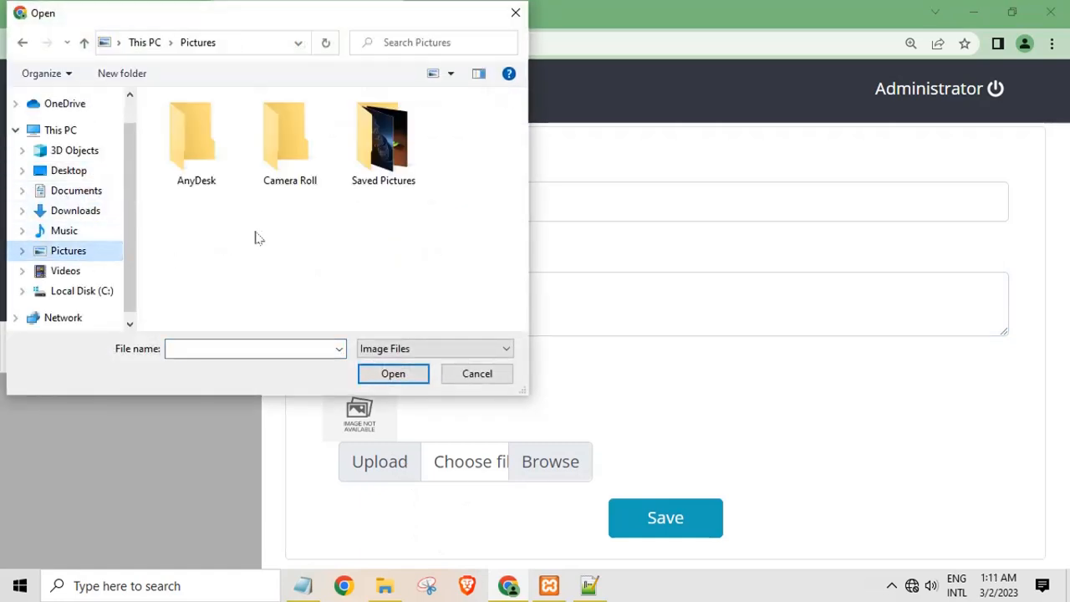
{"action": "double_click", "coordinate": [284, 167]}
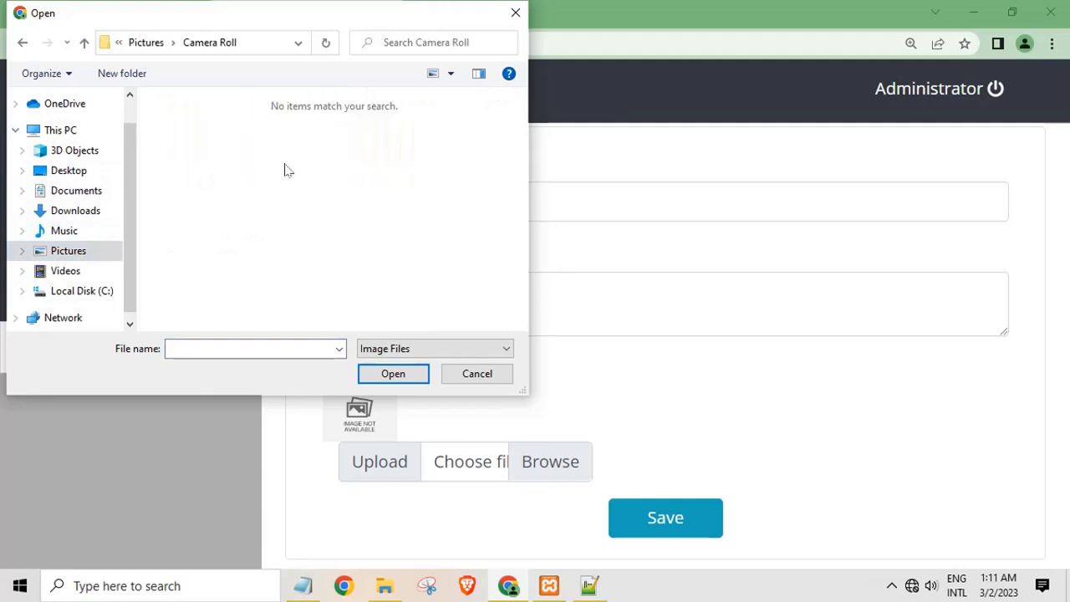
{"action": "left_click", "coordinate": [22, 43]}
{"action": "double_click", "coordinate": [381, 144]}
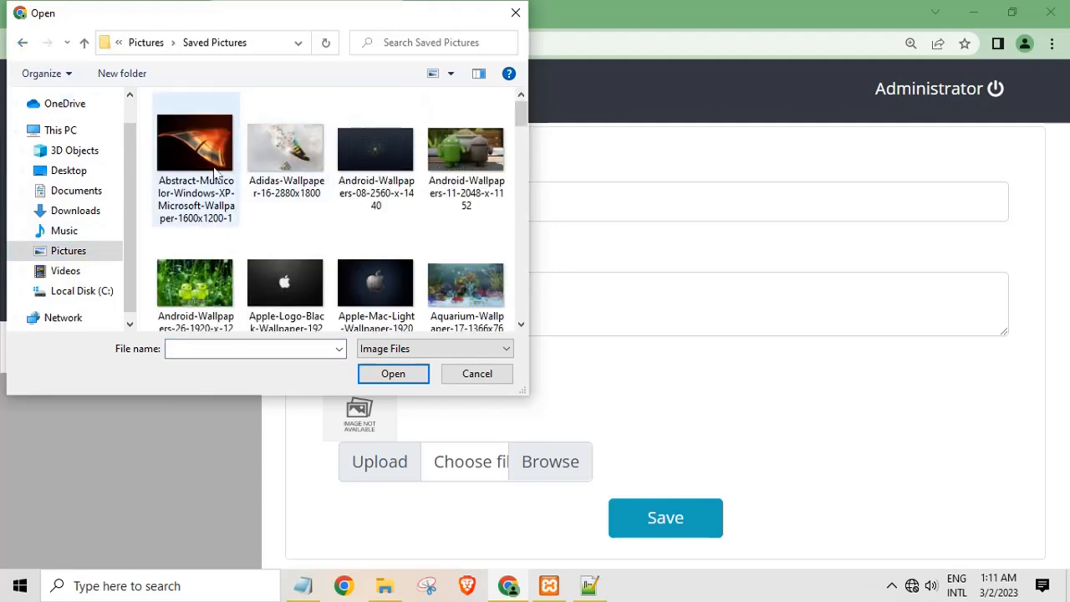
{"action": "left_click", "coordinate": [372, 292]}
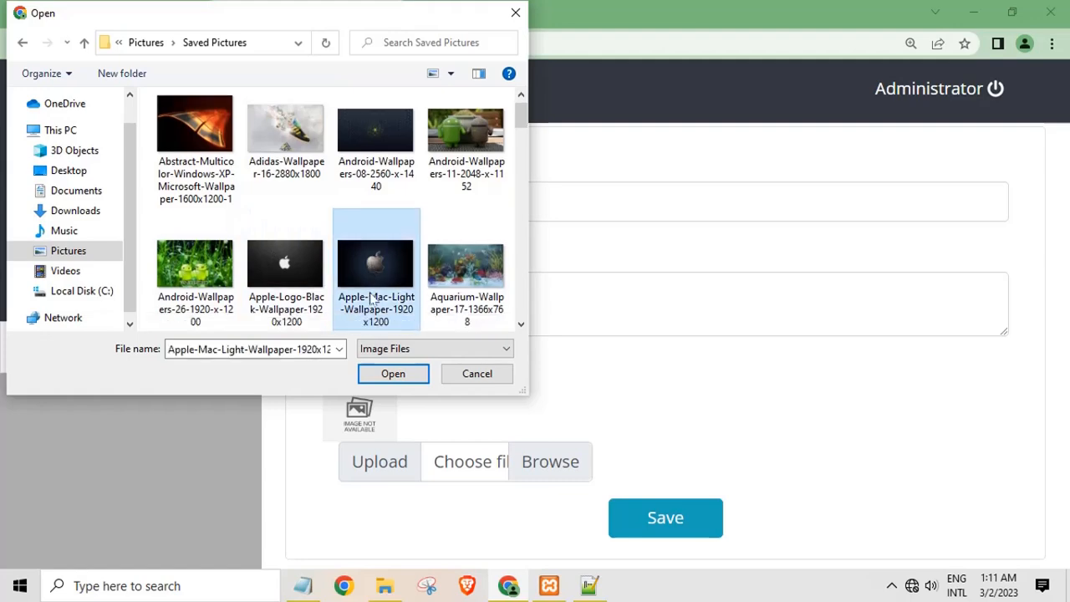
{"action": "left_click", "coordinate": [391, 374]}
{"action": "left_click", "coordinate": [658, 522]}
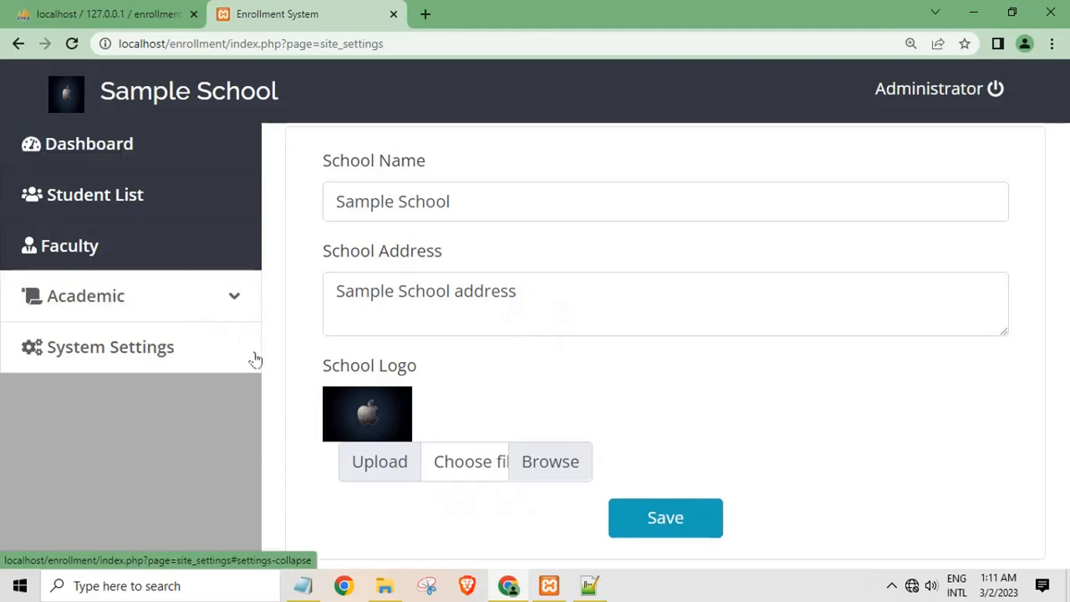
Log out of the Administrator account and replace the credentials note text with 'thanks'
{"action": "left_click", "coordinate": [153, 308]}
{"action": "left_click", "coordinate": [140, 393]}
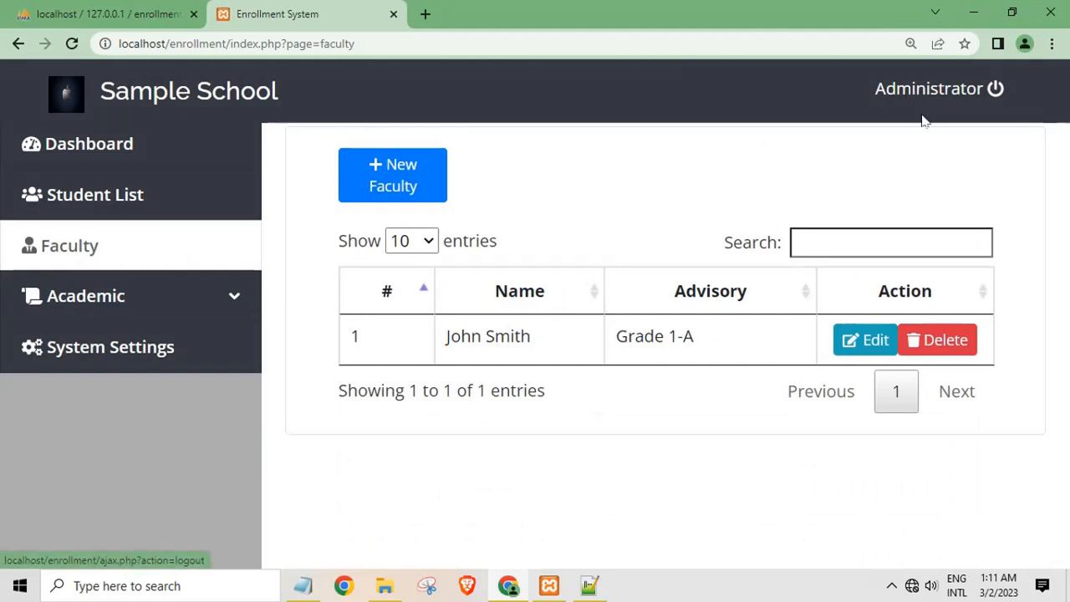
{"action": "left_click", "coordinate": [996, 90]}
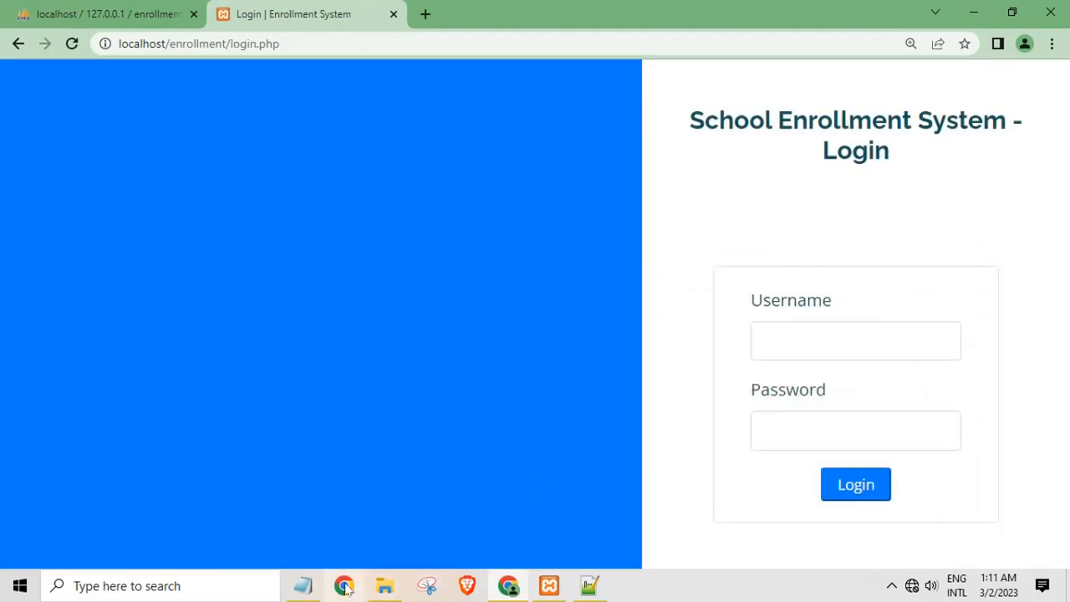
{"action": "left_click", "coordinate": [302, 585]}
{"action": "left_click_drag", "start_coordinate": [384, 440], "coordinate": [117, 296]}
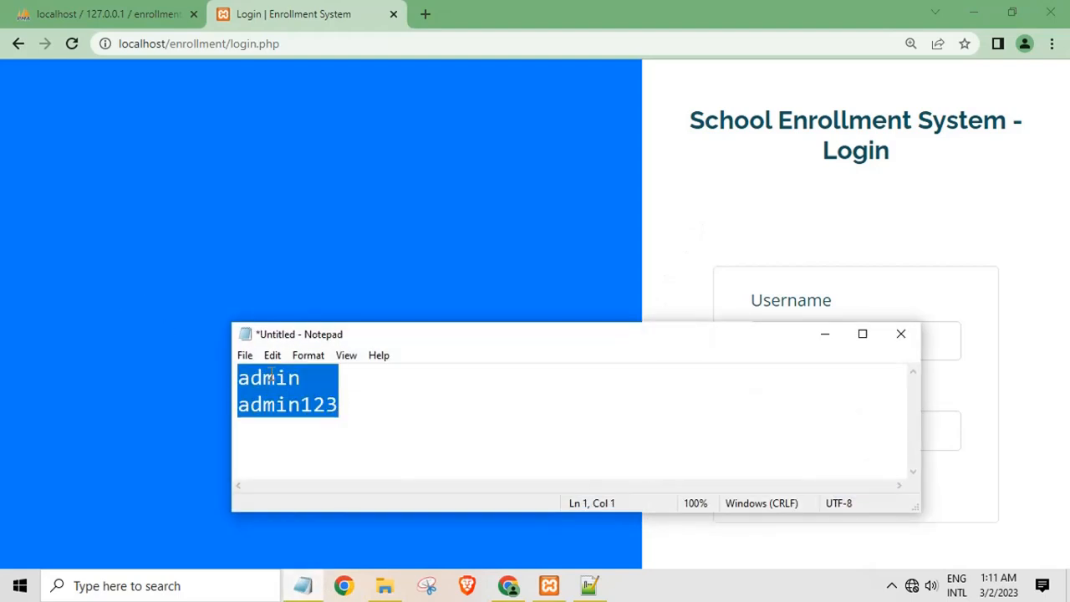
{"action": "type", "text": "thr"}
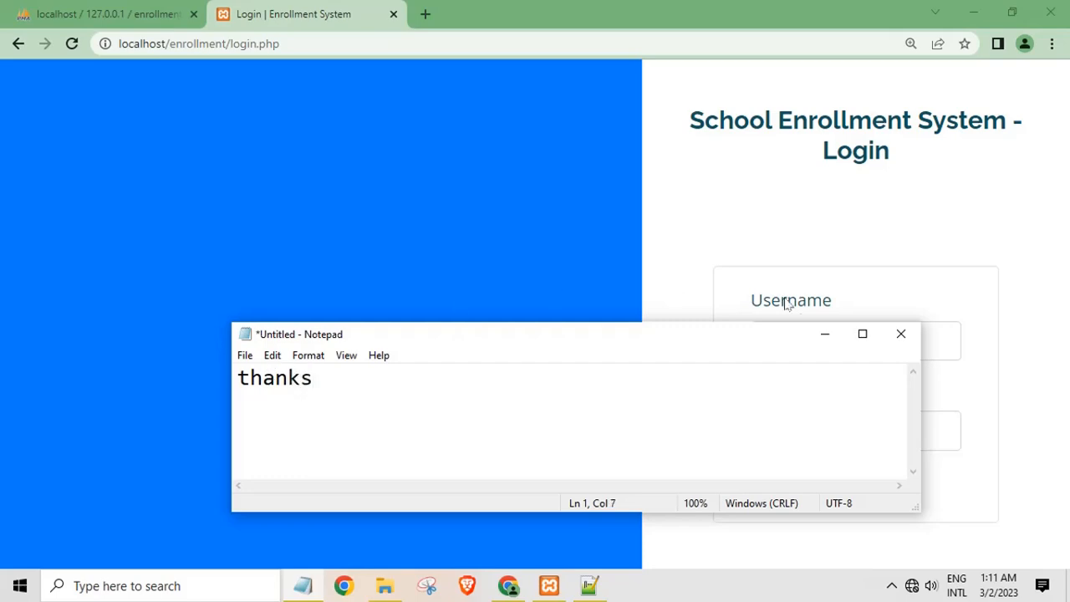
Minimize Notepad, Chrome and File Explorer and close Notepad++ to show the desktop
{"action": "left_click", "coordinate": [825, 333]}
{"action": "left_click", "coordinate": [973, 11]}
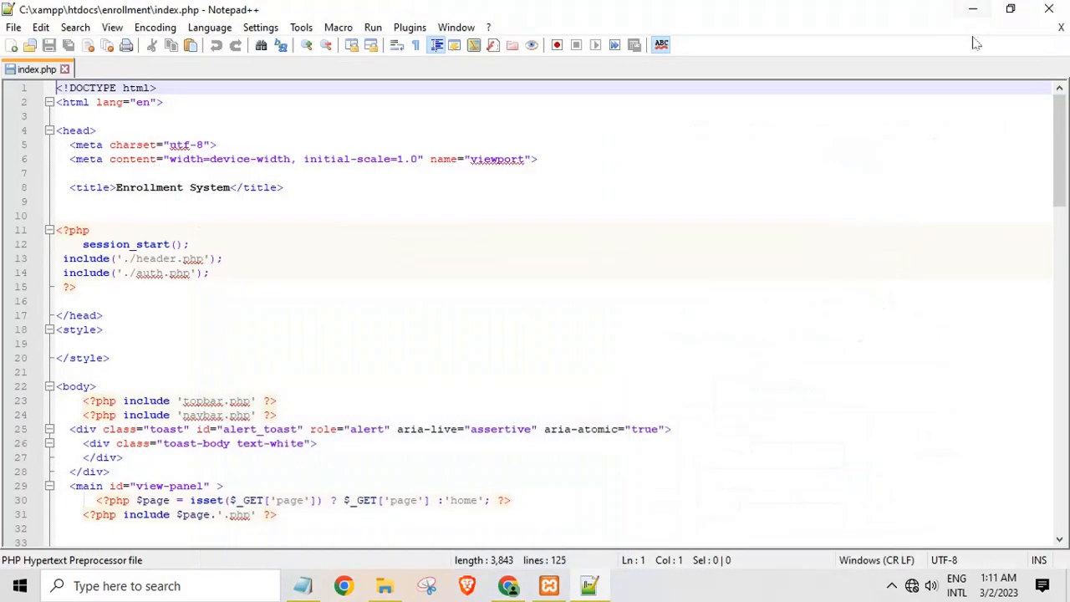
{"action": "left_click", "coordinate": [1060, 26]}
{"action": "left_click", "coordinate": [1052, 11]}
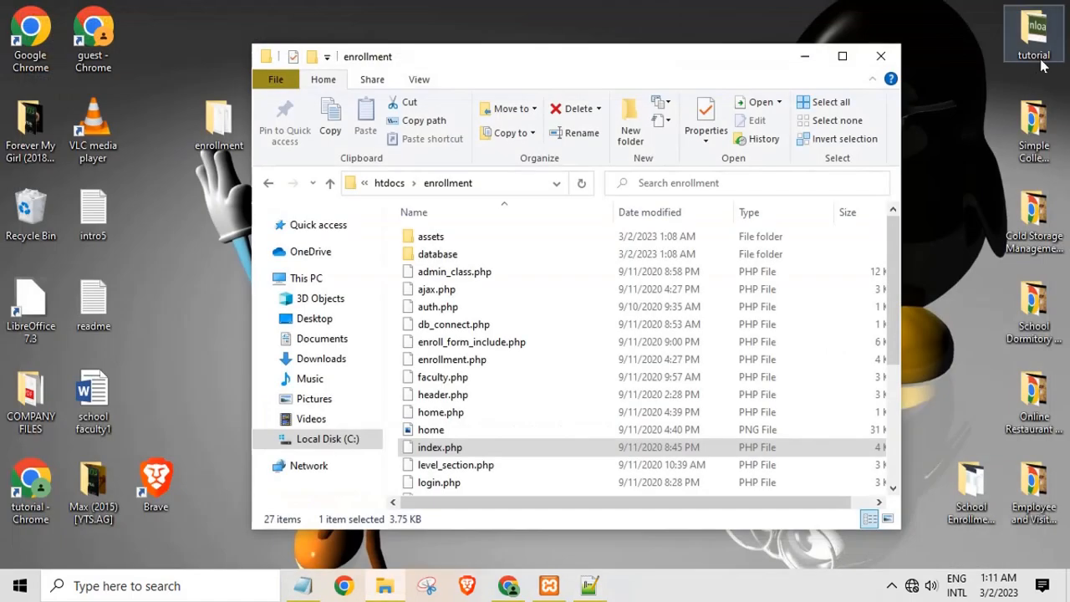
{"action": "left_click", "coordinate": [807, 59]}
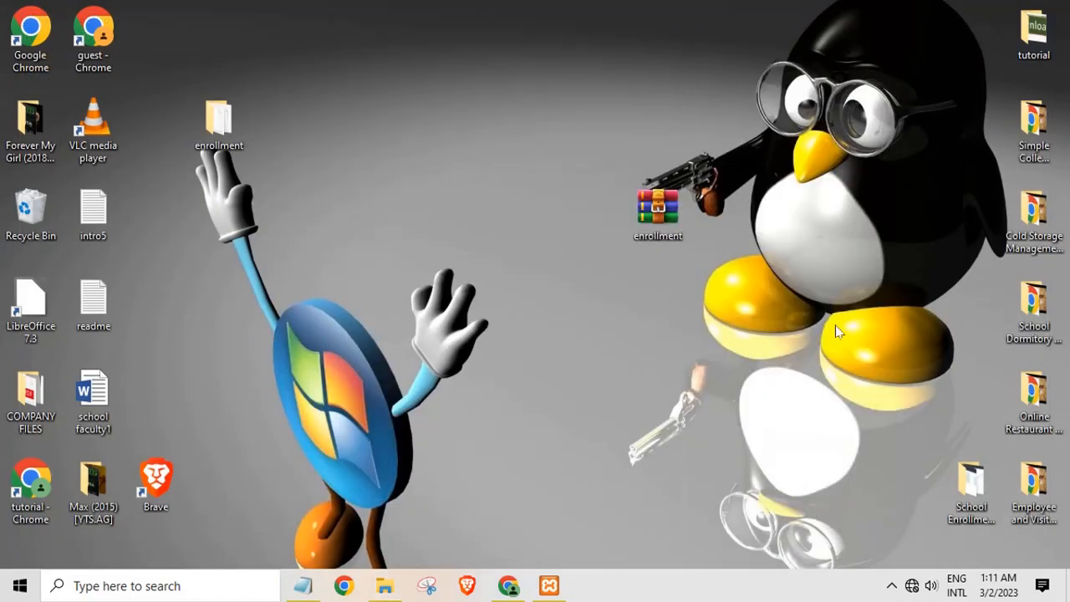